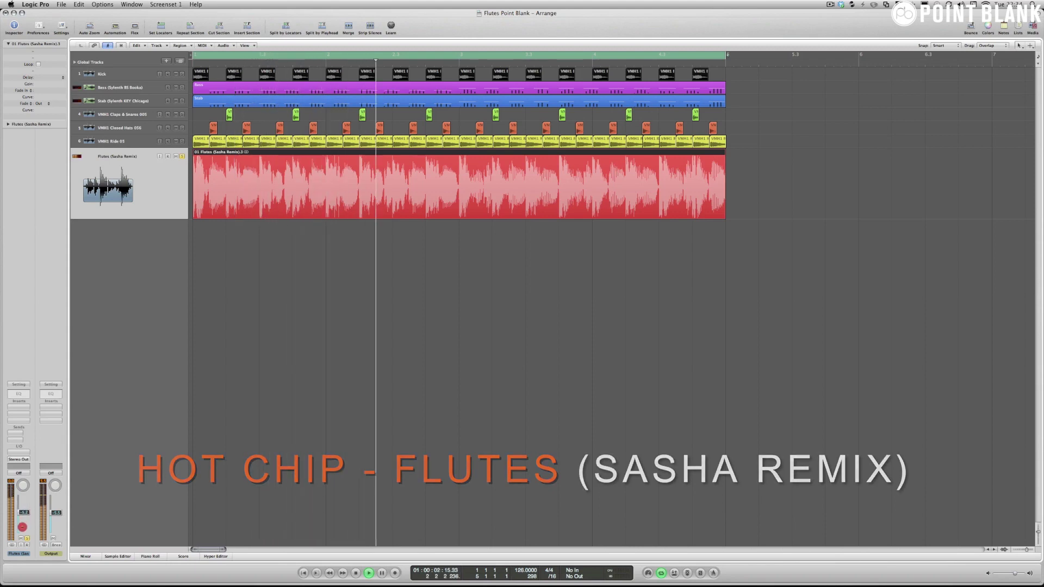
- Lower the Flutes fader during playback, then stop and reset the Flutes volume to 0.0 dB
{"action": "left_click_drag", "start_coordinate": [22, 527], "coordinate": [23, 560]}
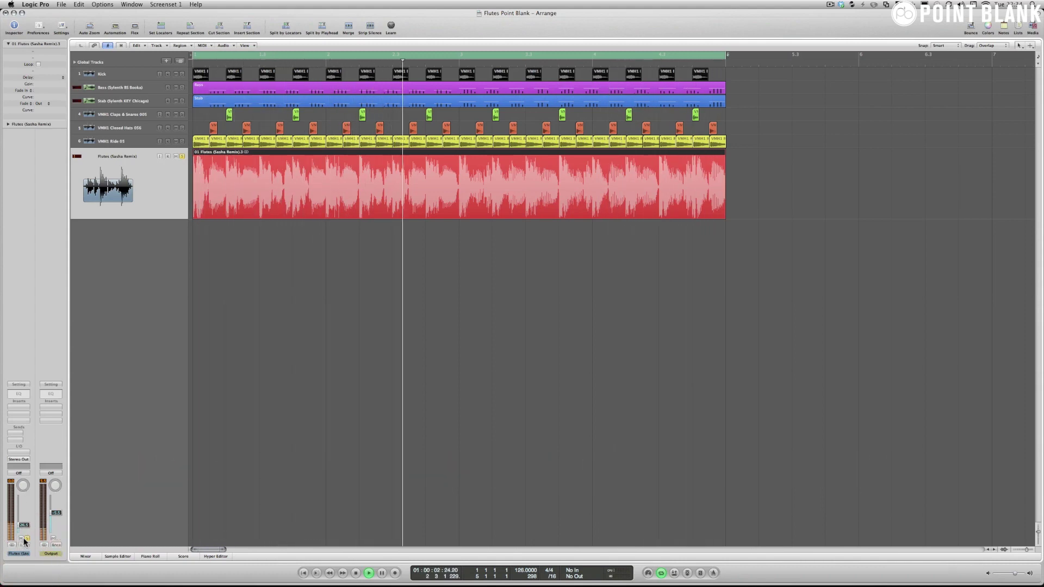
{"action": "key", "text": "space"}
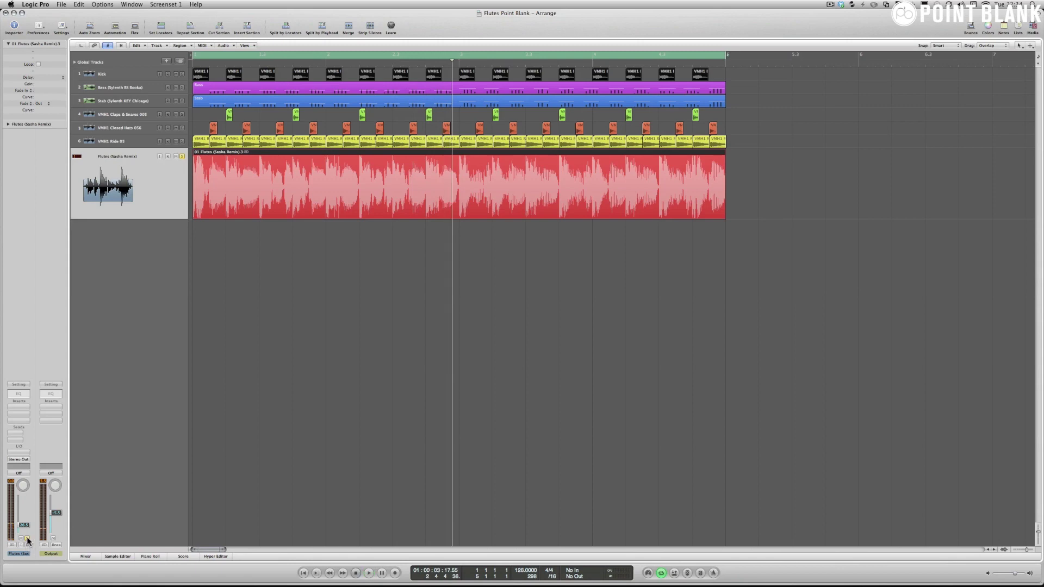
{"action": "left_click", "coordinate": [28, 541]}
{"action": "left_click", "coordinate": [26, 529], "text": "alt"}
- Return the playhead to the start and open the Stab track's Sylenth1 instrument window
{"action": "key", "text": "Return"}
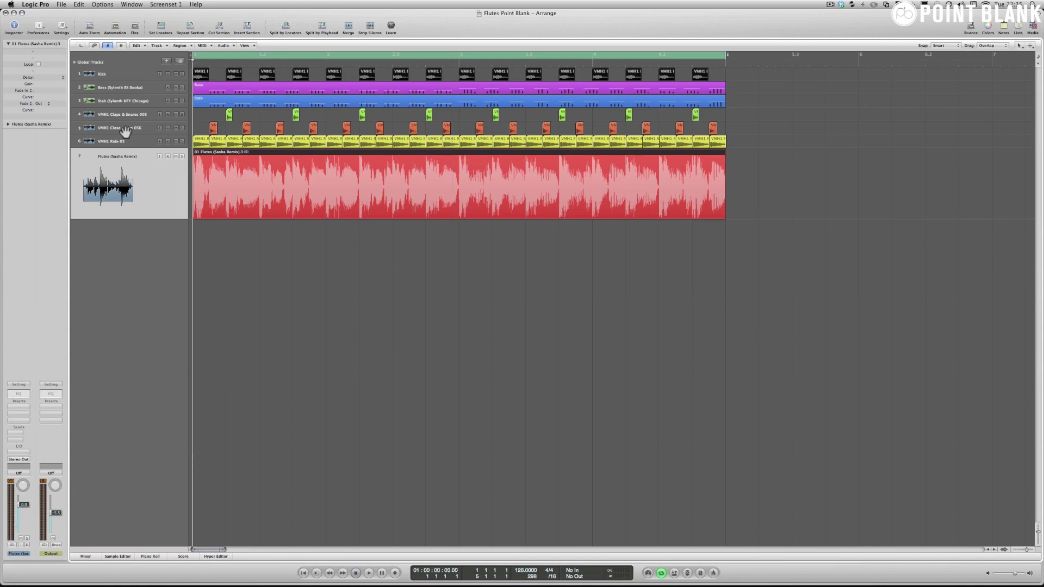
{"action": "left_click", "coordinate": [103, 103]}
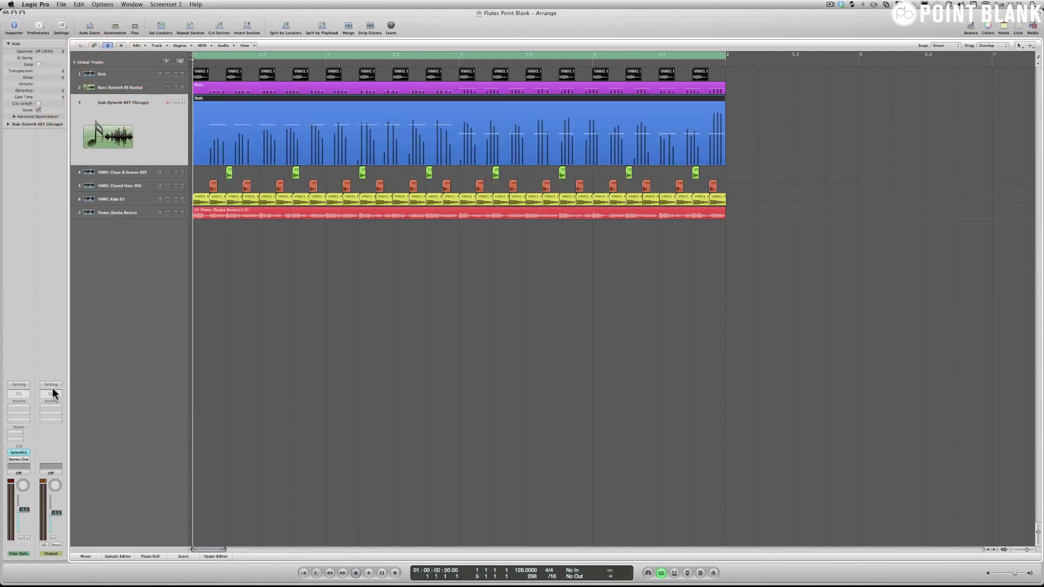
{"action": "left_click", "coordinate": [13, 452]}
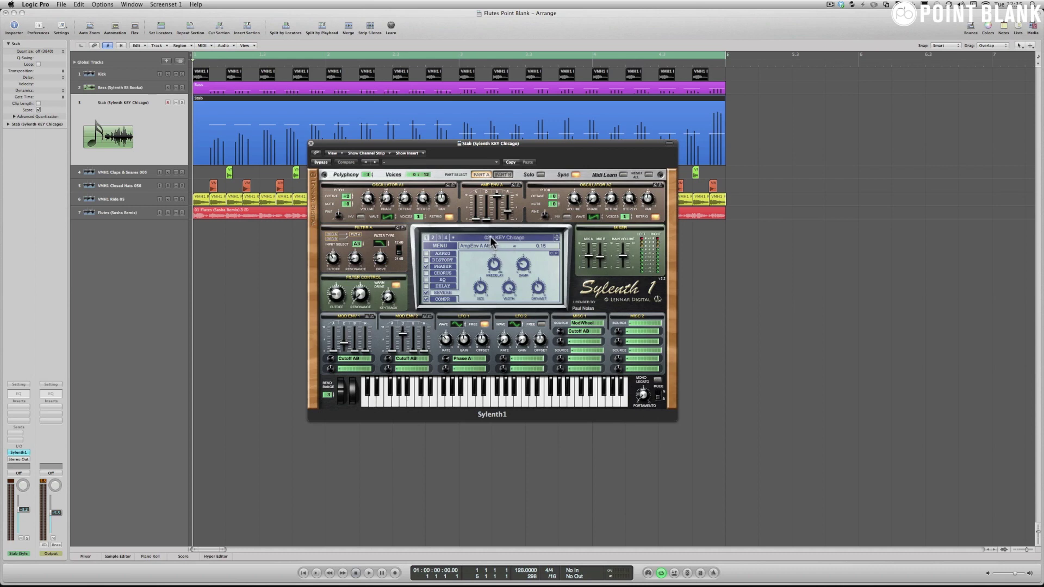
- Solo the Stab track and briefly play the KEY Chicago stab on its own
{"action": "left_click", "coordinate": [182, 102]}
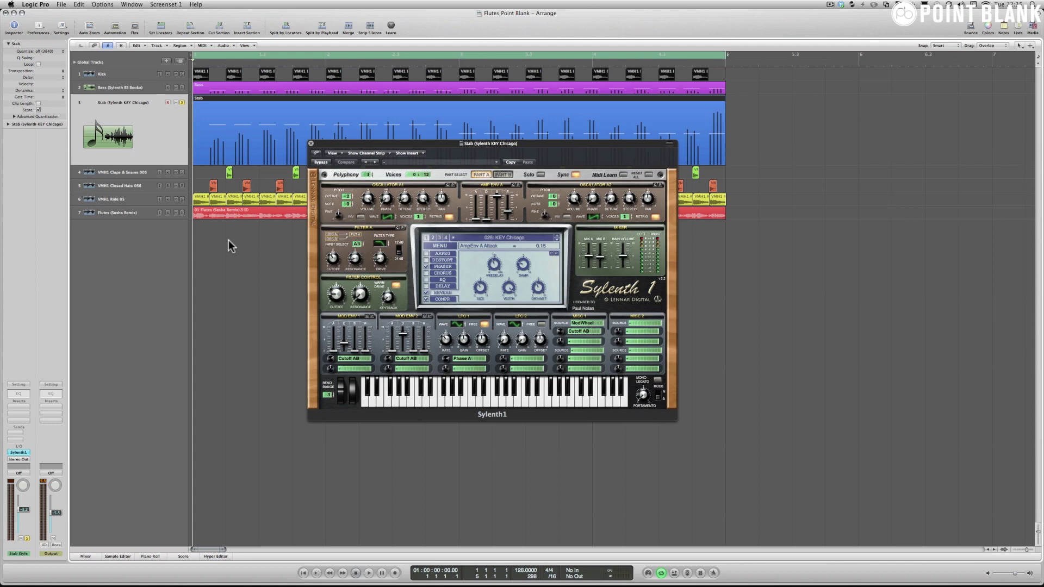
{"action": "key", "text": "space"}
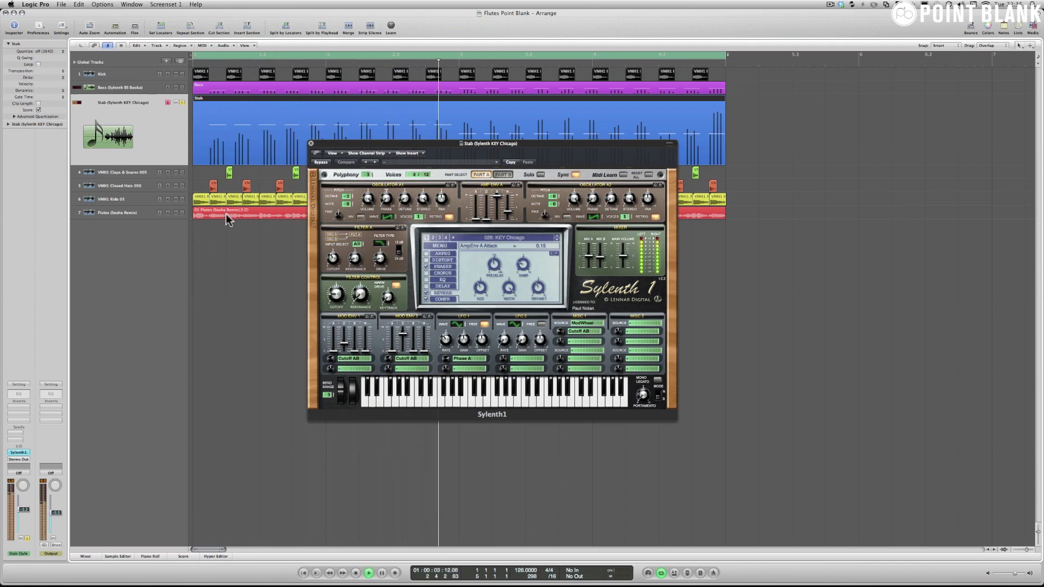
{"action": "key", "text": "space"}
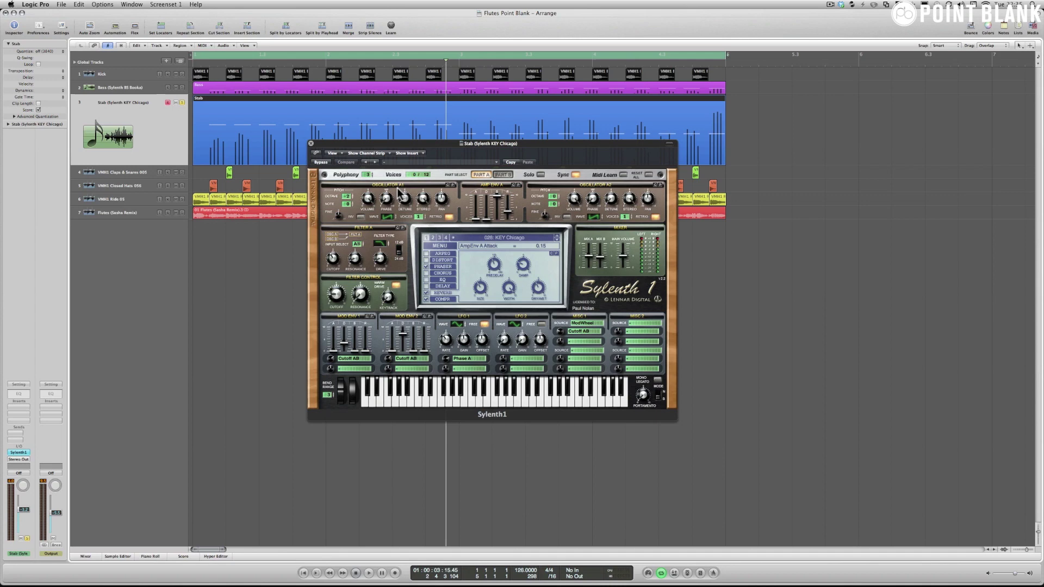
- Compare the Stab patch's Sylenth1 Part B and Part A settings
{"action": "left_click", "coordinate": [499, 175]}
{"action": "left_click", "coordinate": [482, 175]}
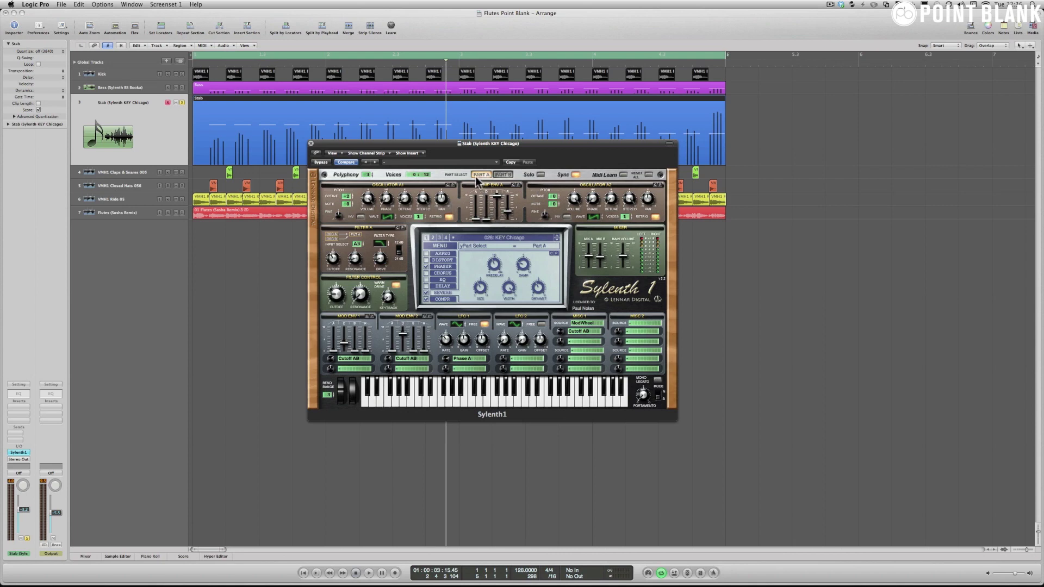
{"action": "left_click", "coordinate": [503, 175]}
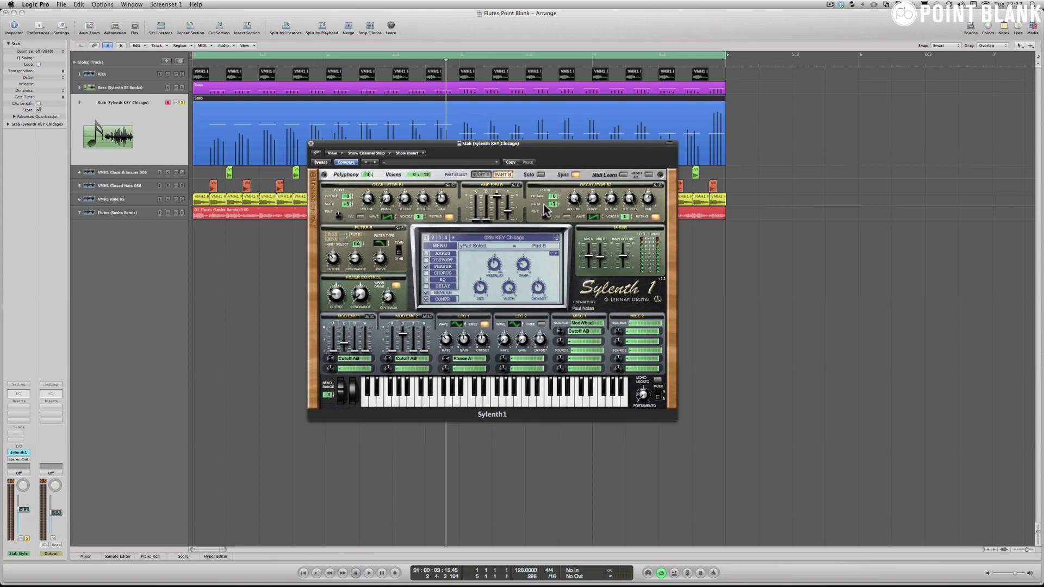
- Show the Stab notes in a zoomed-out Piano Roll and move Sylenth1, back on Part A, aside
{"action": "key", "text": "p"}
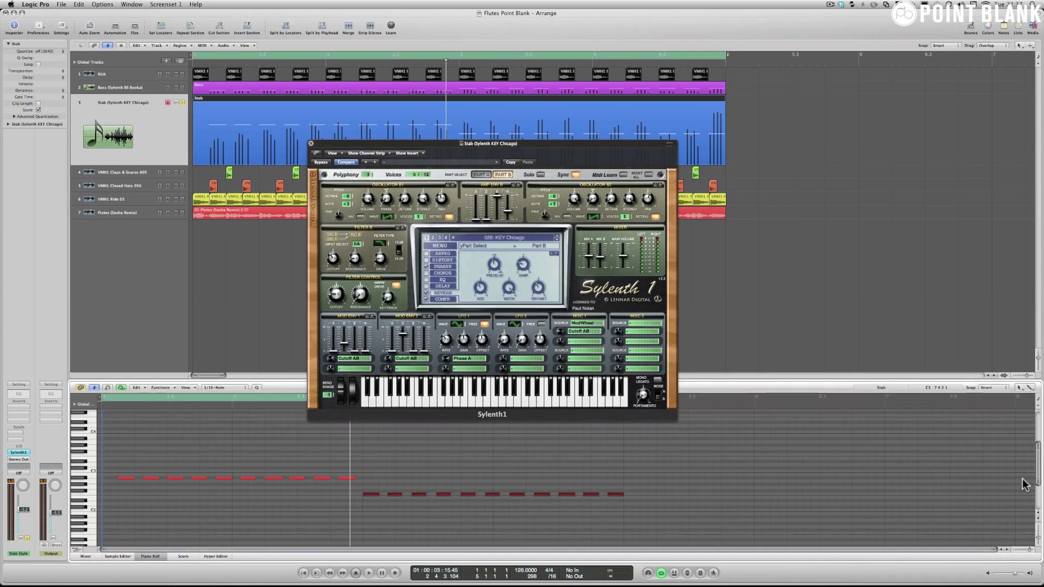
{"action": "left_click", "coordinate": [1037, 447]}
{"action": "left_click_drag", "start_coordinate": [1037, 447], "coordinate": [1032, 426]}
{"action": "left_click", "coordinate": [444, 460]}
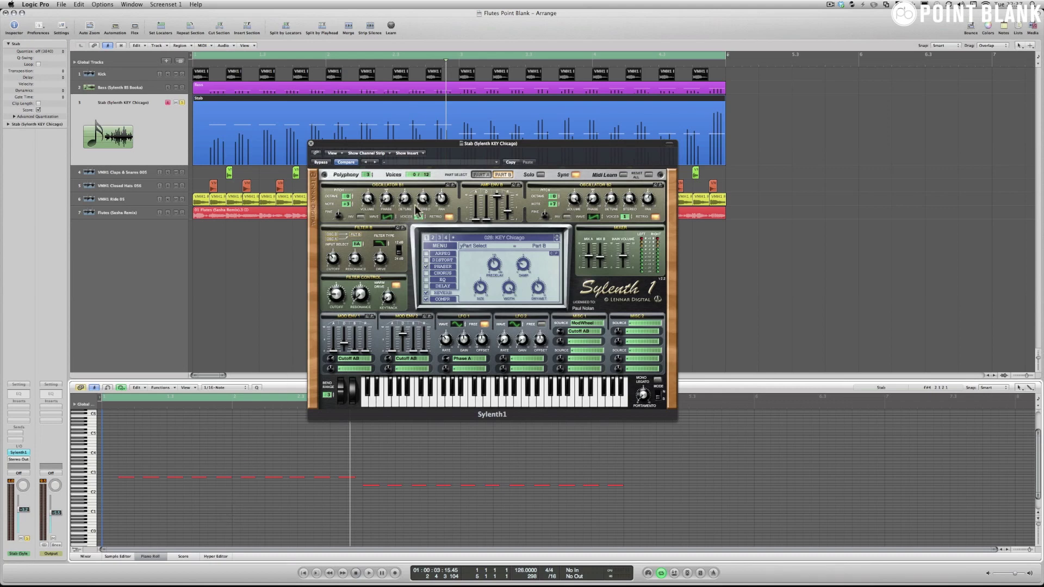
{"action": "left_click", "coordinate": [482, 175]}
{"action": "left_click_drag", "start_coordinate": [443, 144], "coordinate": [426, 153]}
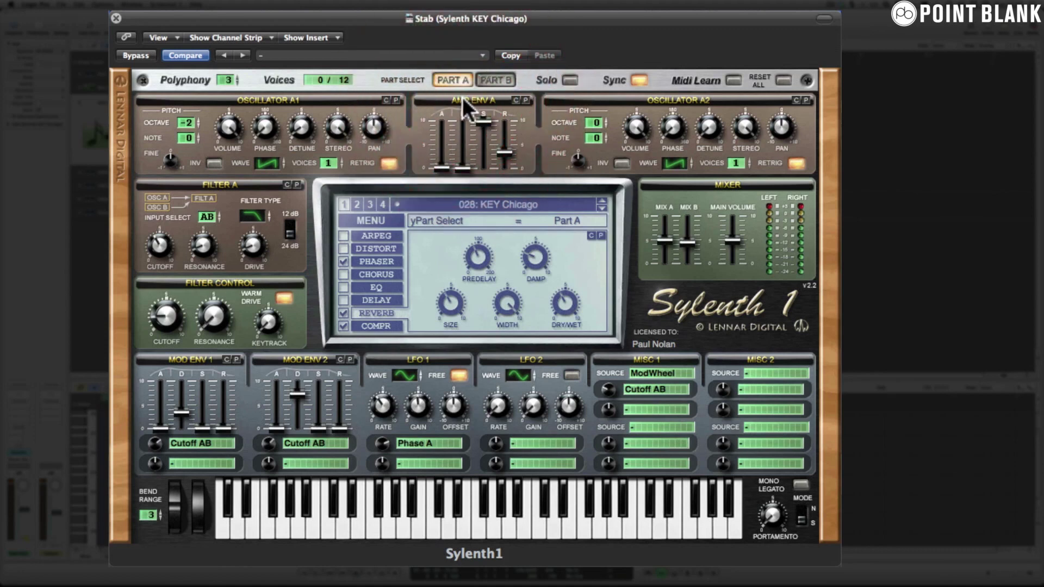
- Lengthen Part A's Mod Env 1 decay and bring the Filter Control cutoff down from about 3514.89 Hz
{"action": "left_click", "coordinate": [496, 79]}
{"action": "left_click", "coordinate": [451, 80]}
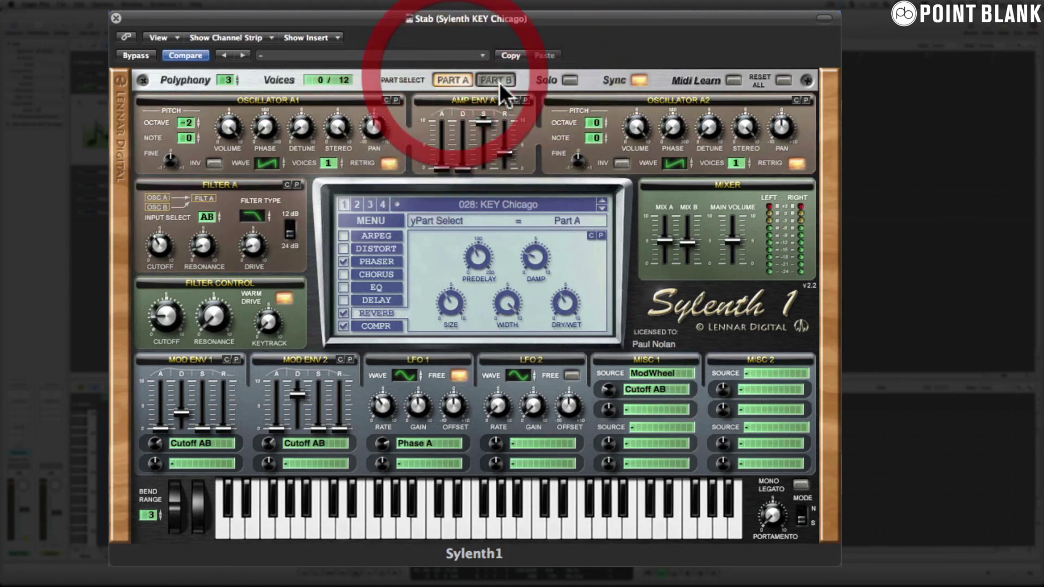
{"action": "left_click", "coordinate": [497, 81]}
{"action": "left_click", "coordinate": [453, 80]}
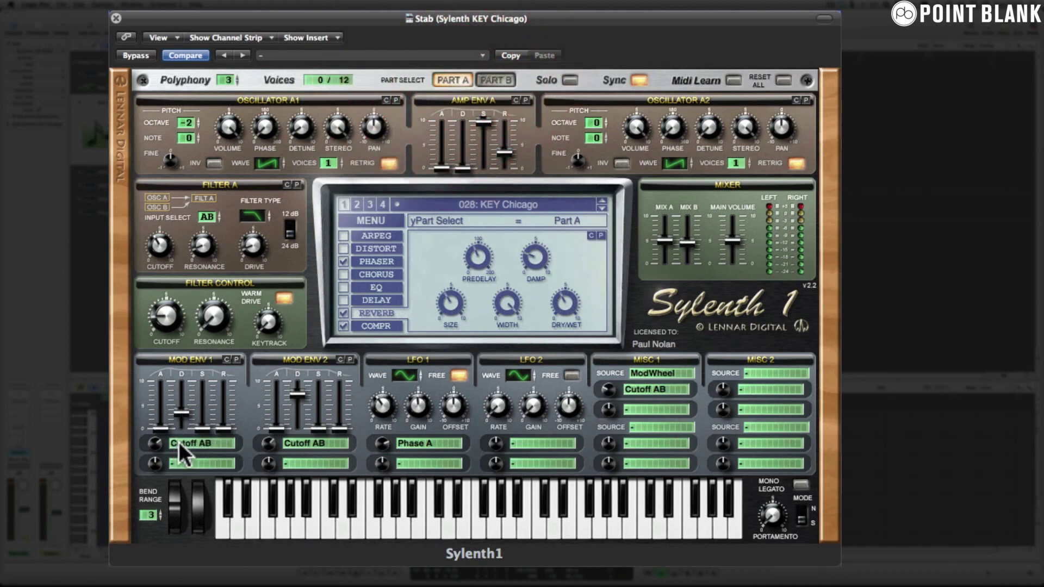
{"action": "left_click_drag", "start_coordinate": [174, 418], "coordinate": [143, 321]}
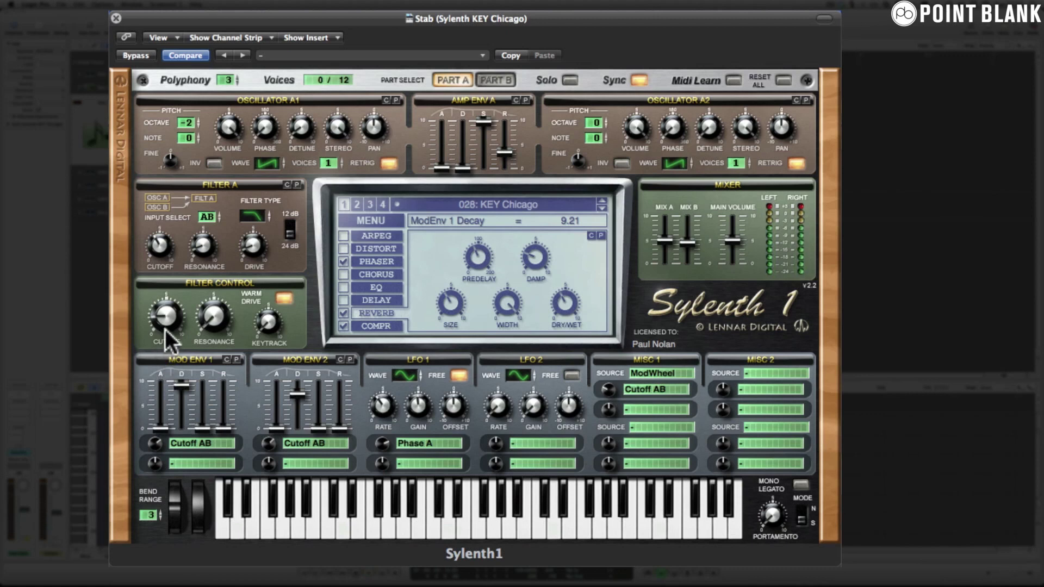
{"action": "left_click_drag", "start_coordinate": [162, 323], "coordinate": [170, 294]}
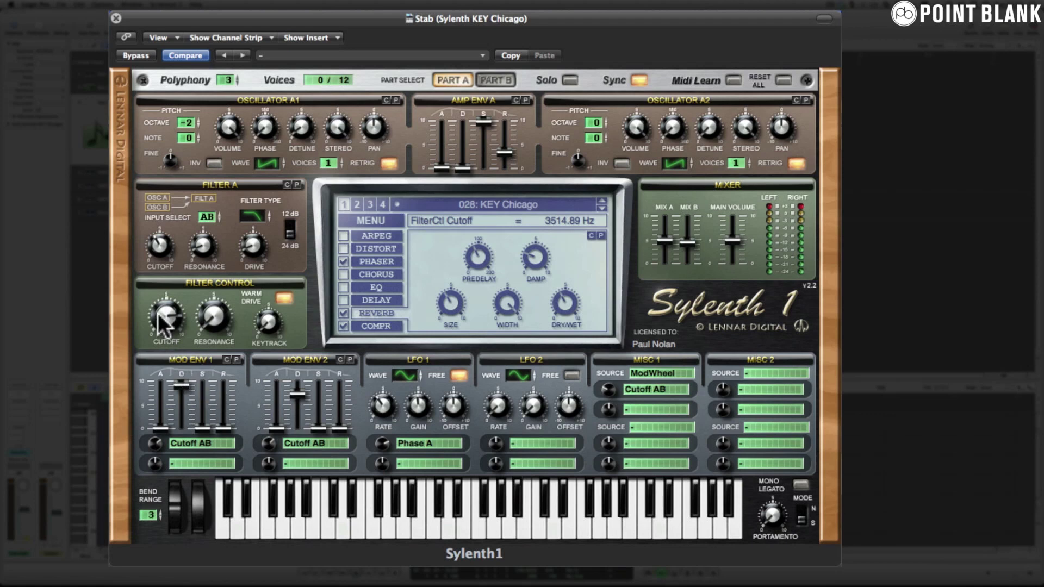
{"action": "left_click_drag", "start_coordinate": [165, 318], "coordinate": [168, 420]}
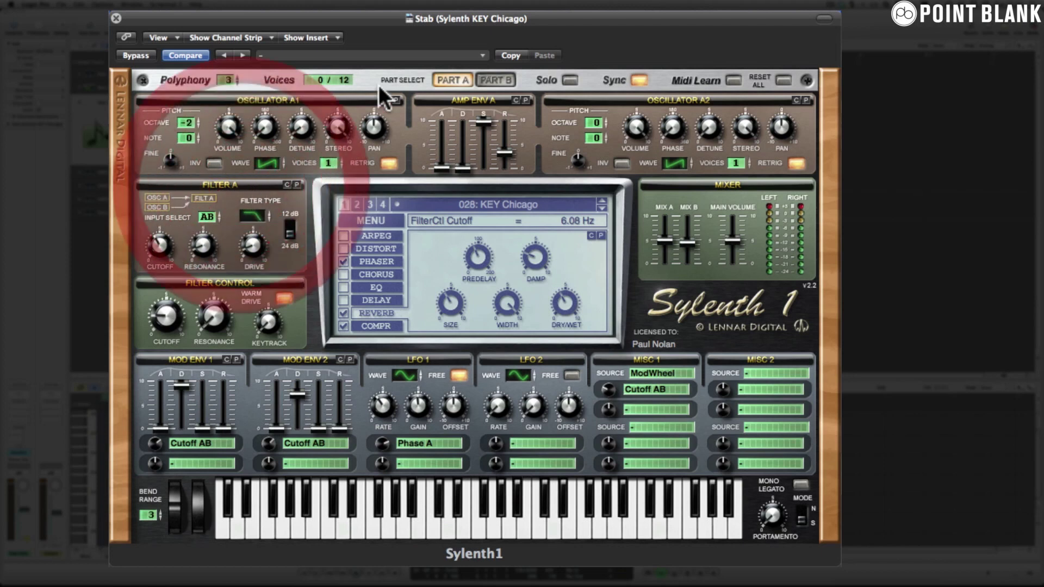
- Shorten Part A's Mod Env 1 decay to 3.69 and raise its modulation amount to 3.90
{"action": "left_click", "coordinate": [492, 80]}
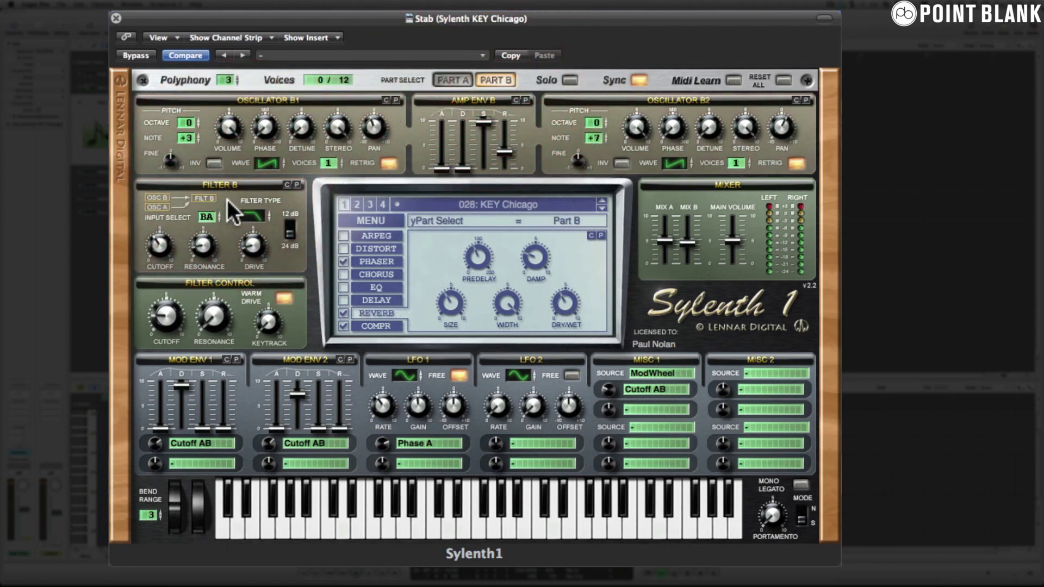
{"action": "left_click", "coordinate": [442, 77]}
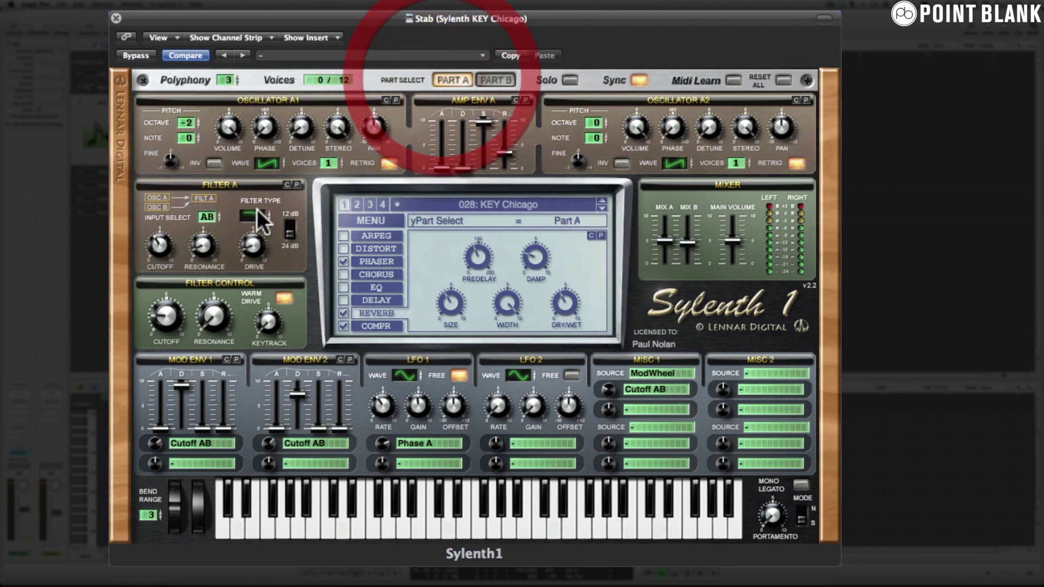
{"action": "left_click_drag", "start_coordinate": [177, 386], "coordinate": [176, 466]}
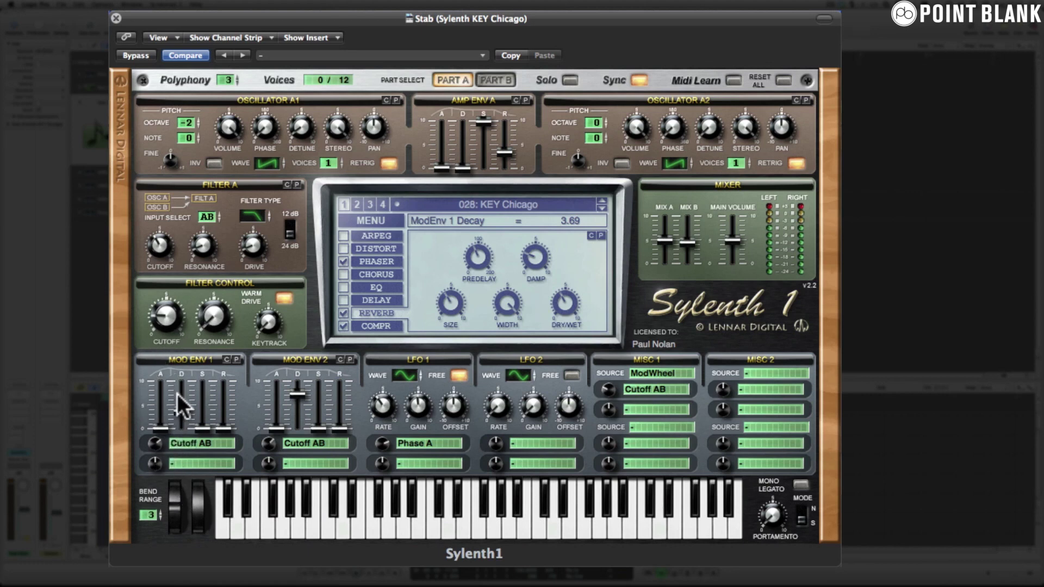
{"action": "left_click_drag", "start_coordinate": [154, 440], "coordinate": [153, 435]}
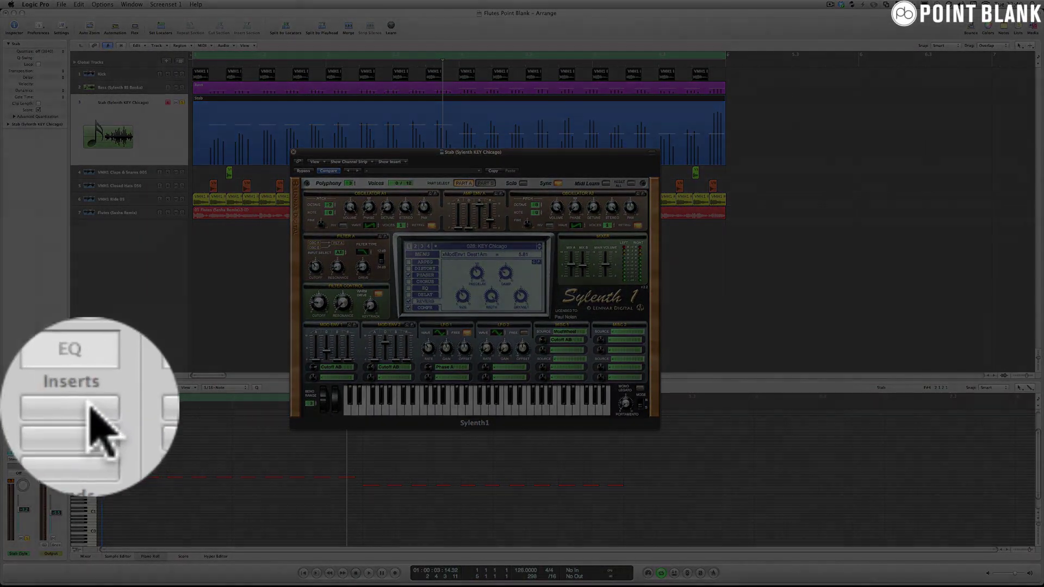
- Insert a stereo Overdrive from Distortion on the Stab channel
{"action": "left_click", "coordinate": [18, 406]}
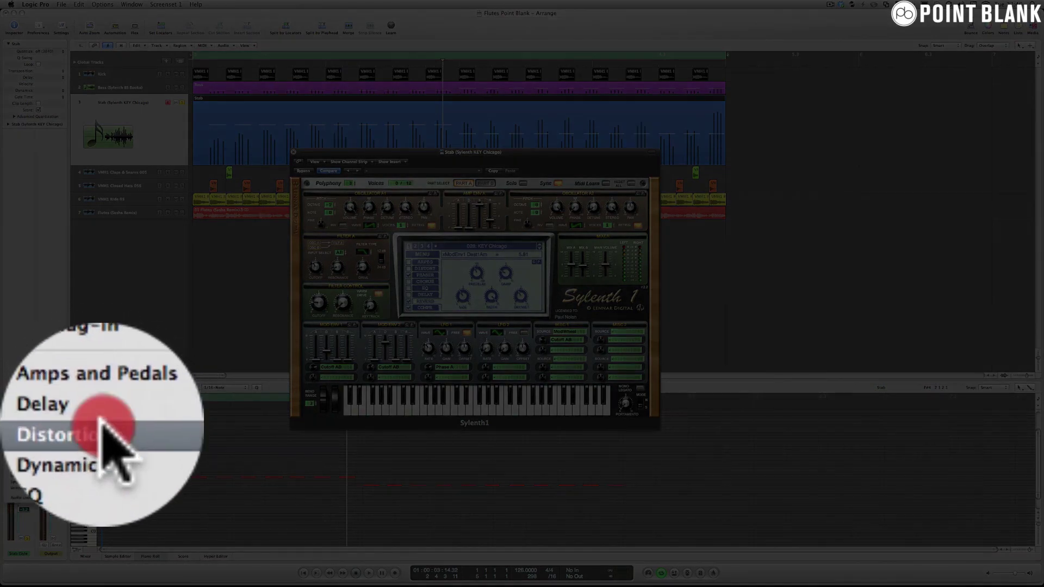
{"action": "mouse_move", "coordinate": [104, 429]}
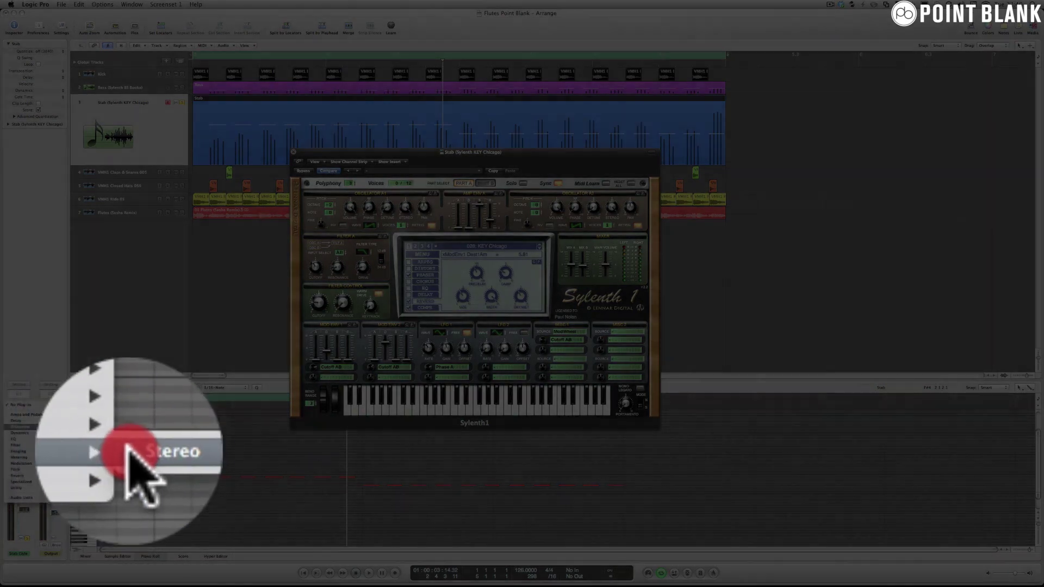
{"action": "left_click", "coordinate": [125, 449]}
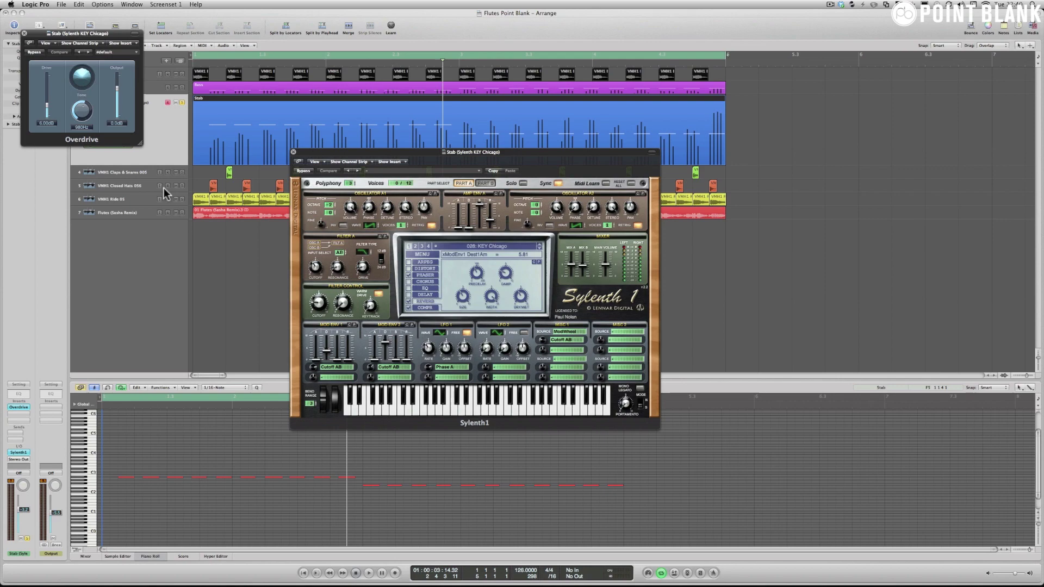
- Open the Overdrive tone to 20000 Hz, set drive to exactly 3.00 dB, and audition the stab
{"action": "left_click_drag", "start_coordinate": [91, 35], "coordinate": [207, 253]}
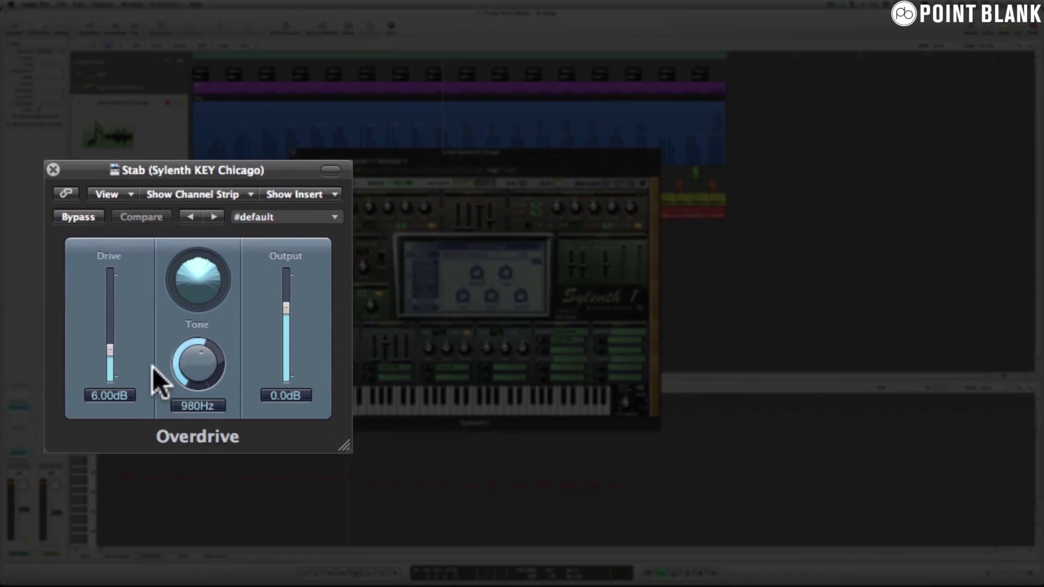
{"action": "mouse_move", "coordinate": [168, 361]}
{"action": "left_mouse_down"}
{"action": "mouse_move", "coordinate": [205, 368]}
{"action": "mouse_move", "coordinate": [204, 288]}
{"action": "mouse_move", "coordinate": [168, 328]}
{"action": "left_mouse_up"}
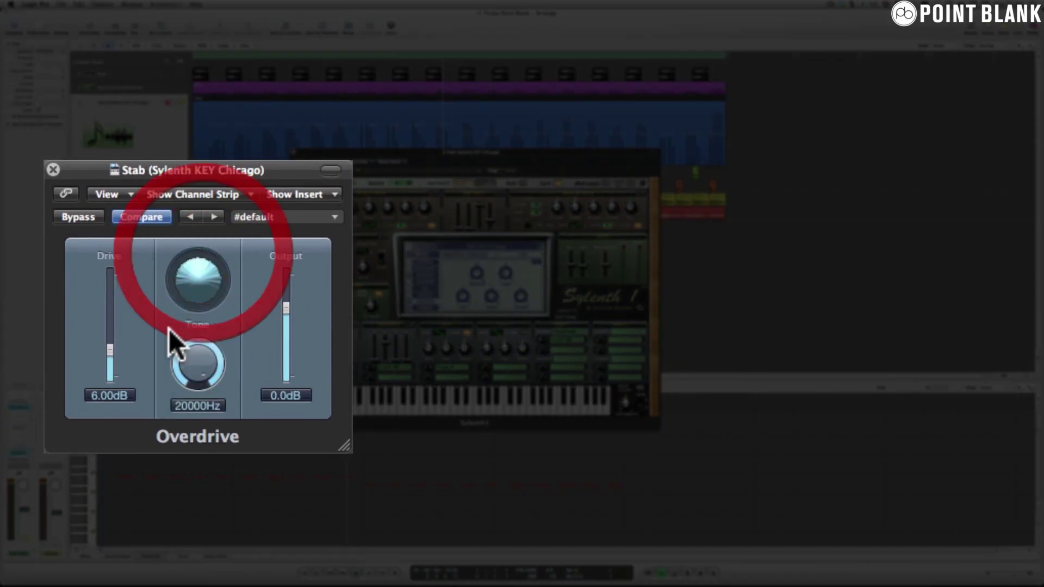
{"action": "left_click_drag", "start_coordinate": [109, 348], "coordinate": [109, 357]}
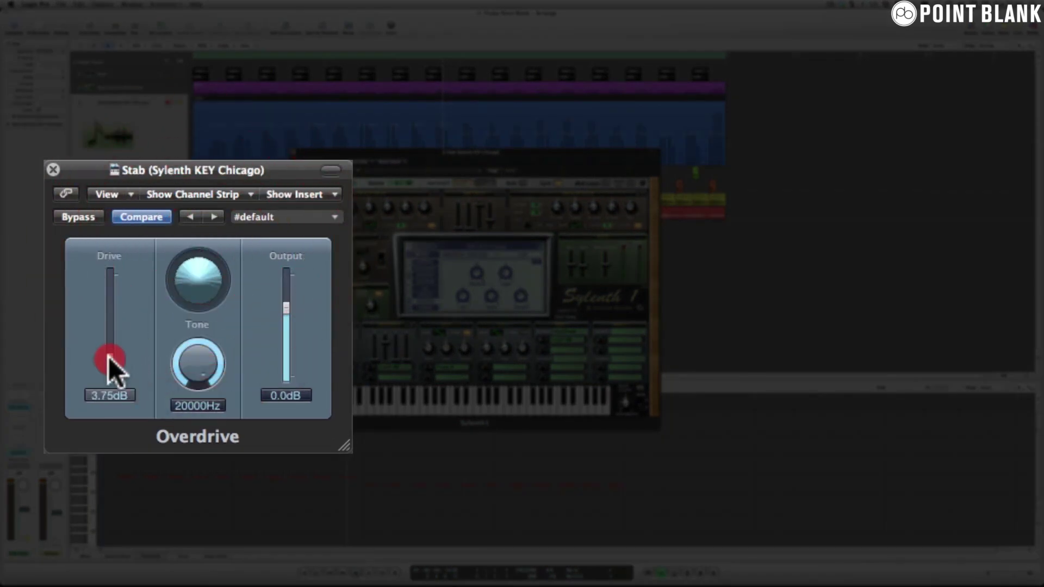
{"action": "double_click", "coordinate": [94, 396]}
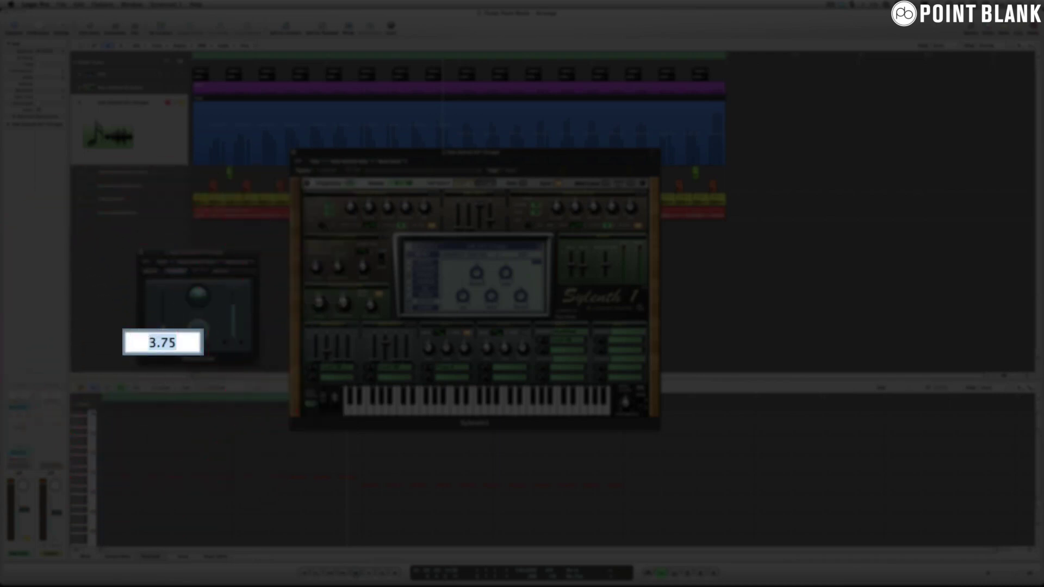
{"action": "type", "text": "3"}
{"action": "key", "text": "Return"}
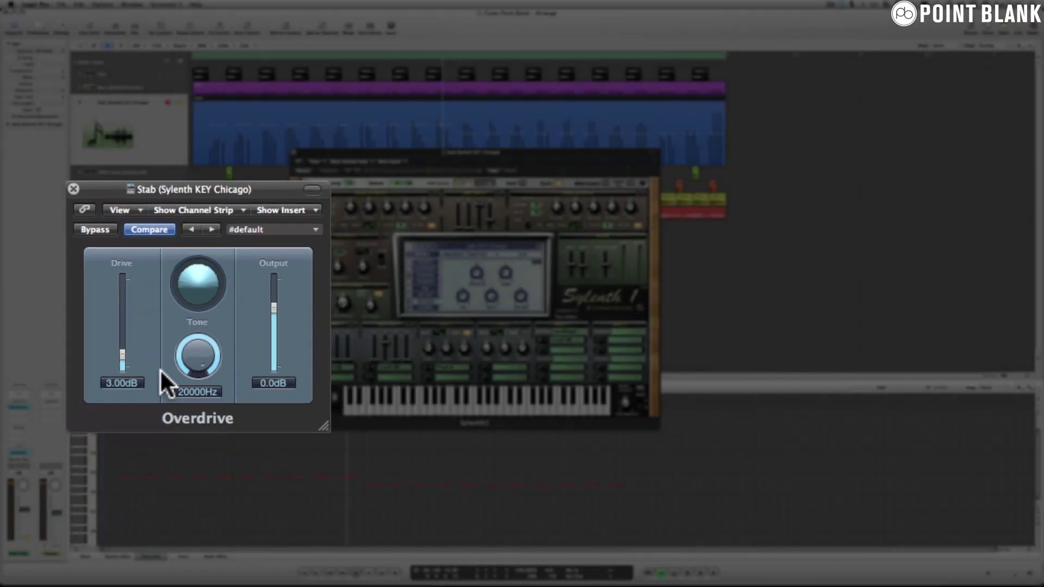
{"action": "key", "text": "space"}
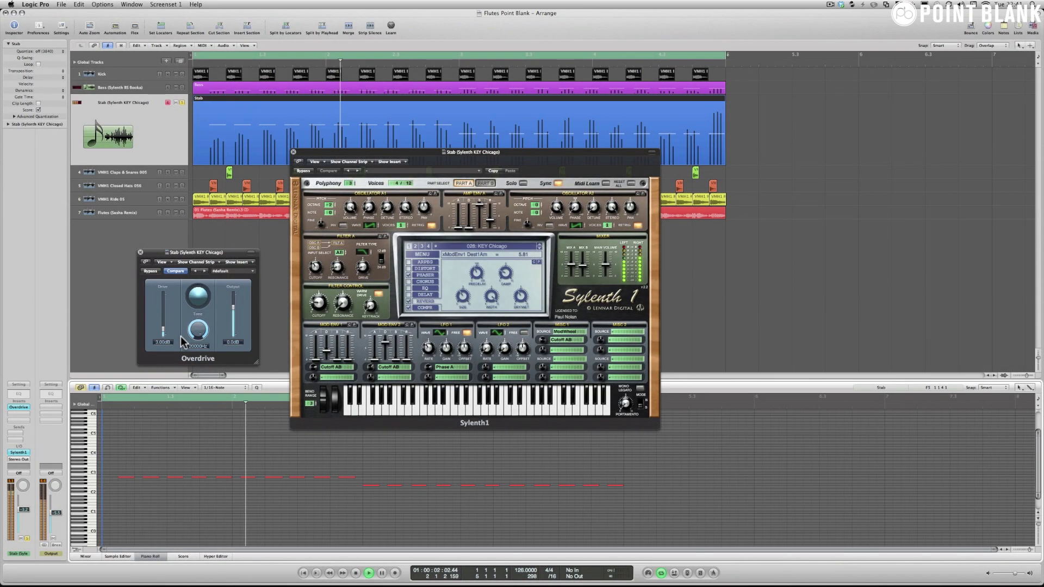
{"action": "key", "text": "space"}
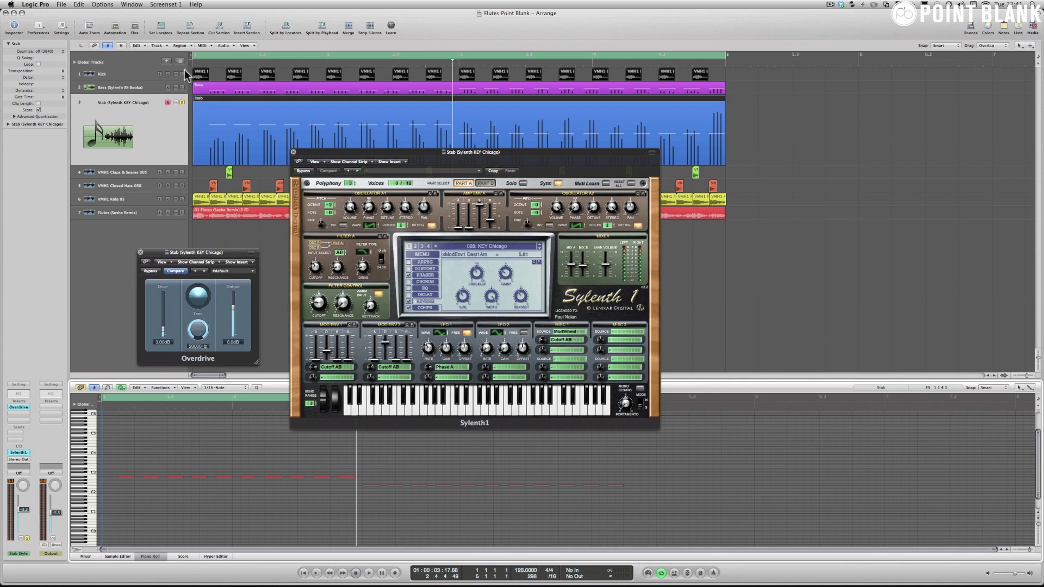
- Close Sylenth1, solo the Kick track too, and play the song from the start
{"action": "left_click", "coordinate": [293, 154]}
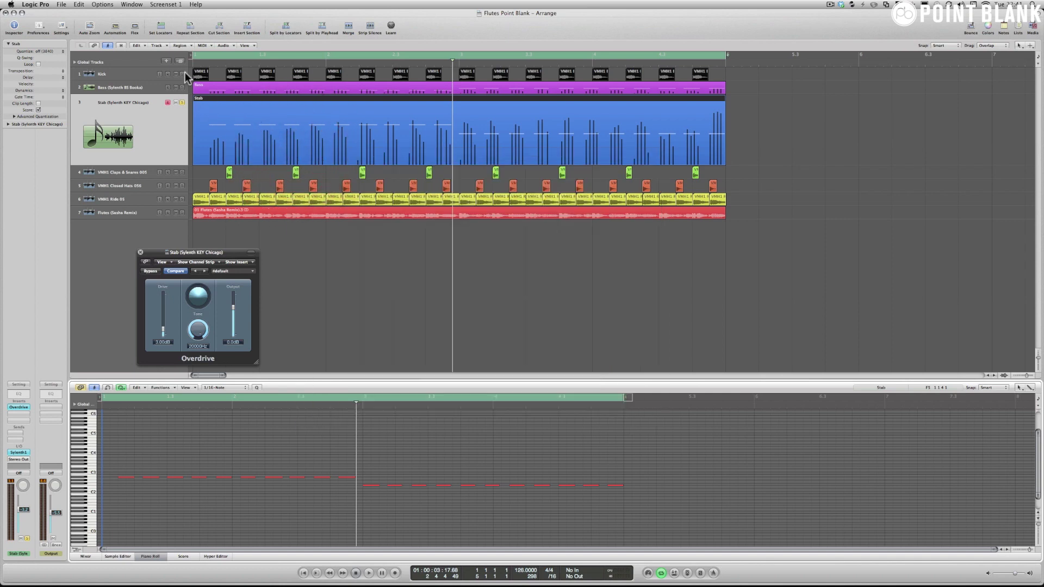
{"action": "left_click", "coordinate": [182, 74]}
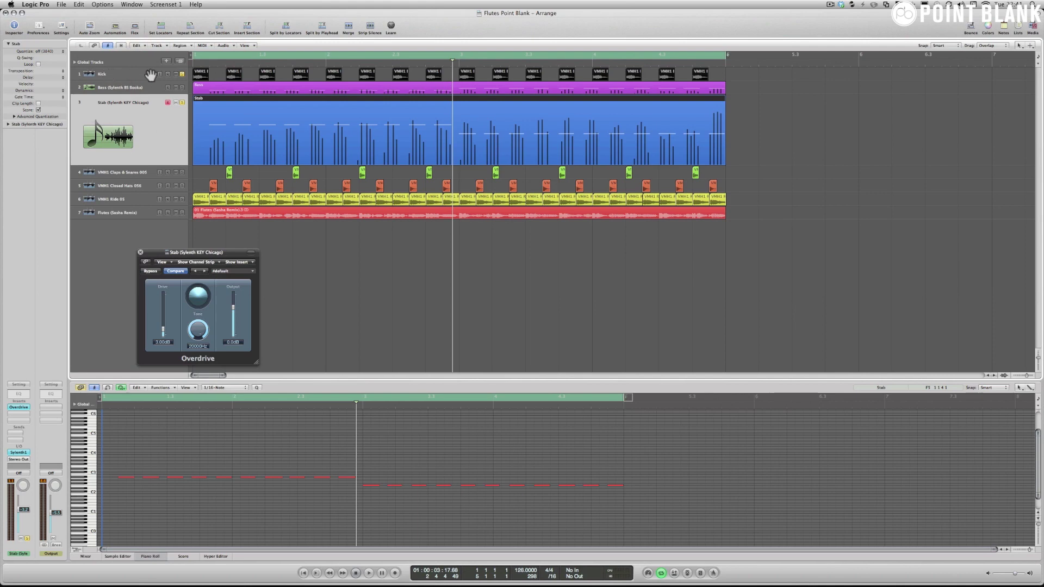
{"action": "key", "text": "Return"}
{"action": "key", "text": "space"}
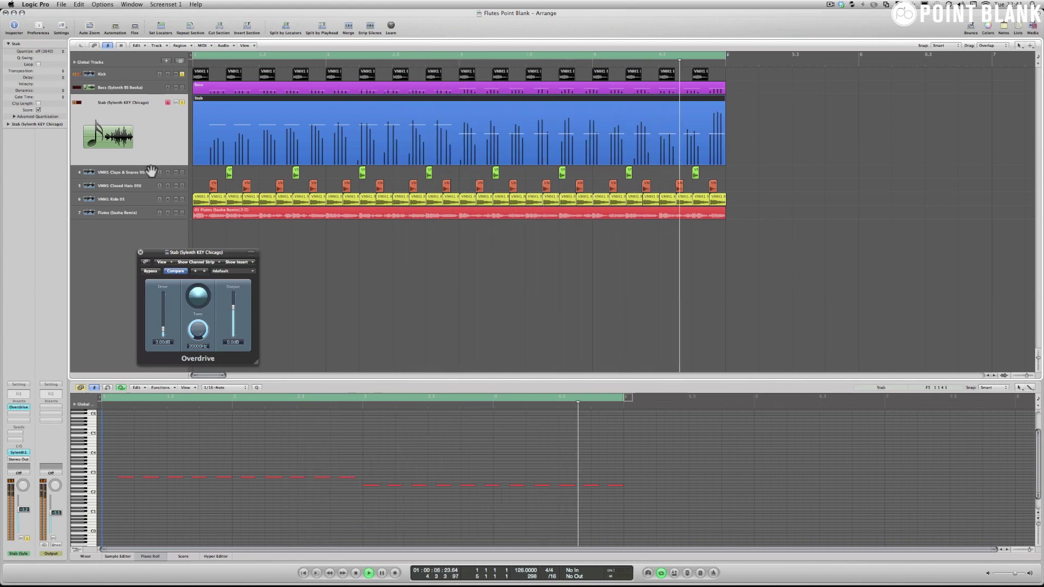
{"action": "key", "text": "space"}
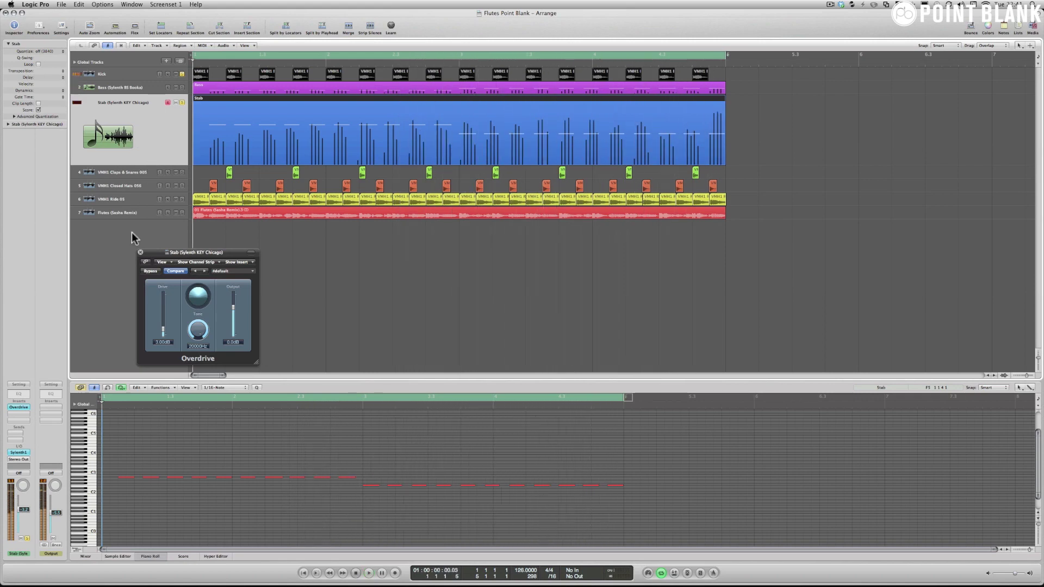
- In the mixer, nudge the Bass level and add a stereo Compressor below the Stab's Overdrive
{"action": "left_click", "coordinate": [85, 556]}
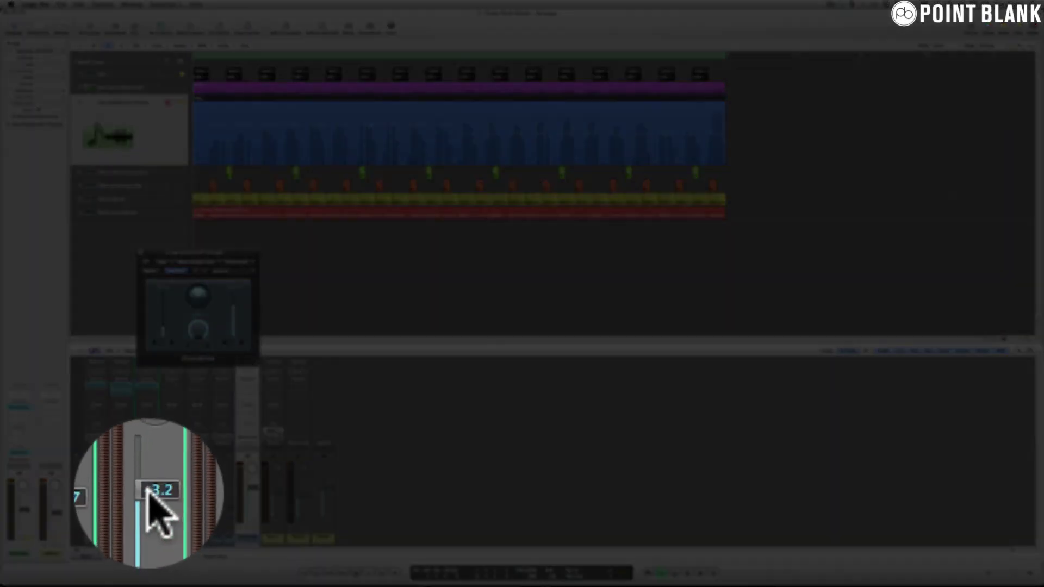
{"action": "left_click_drag", "start_coordinate": [152, 492], "coordinate": [152, 500]}
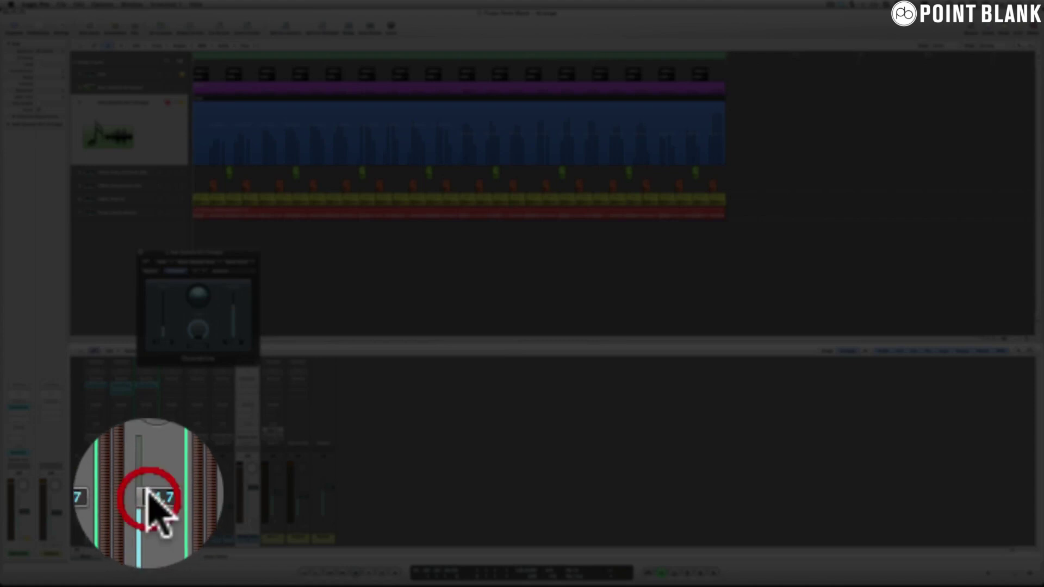
{"action": "left_click", "coordinate": [142, 390]}
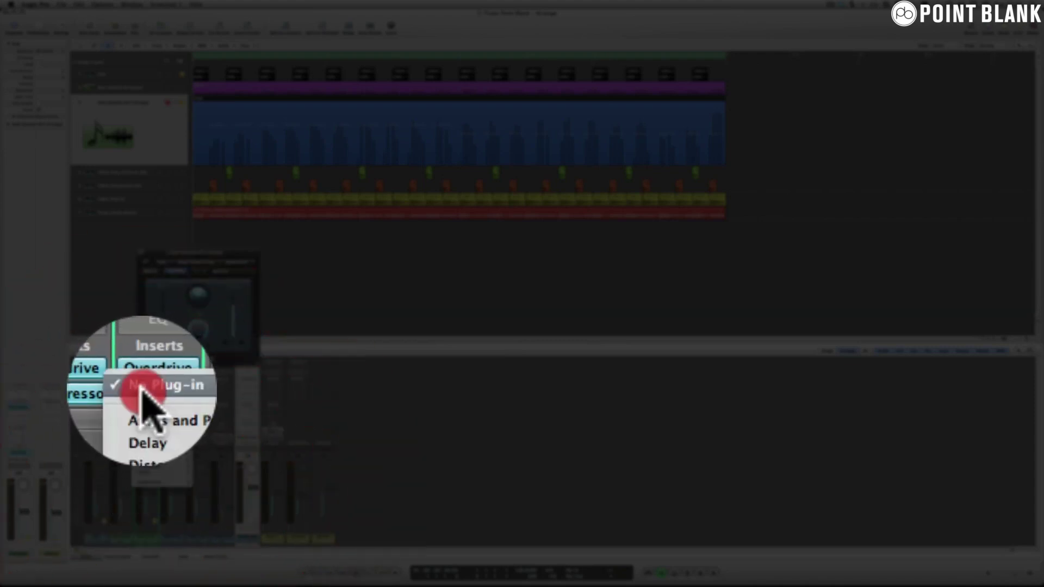
{"action": "mouse_move", "coordinate": [152, 426]}
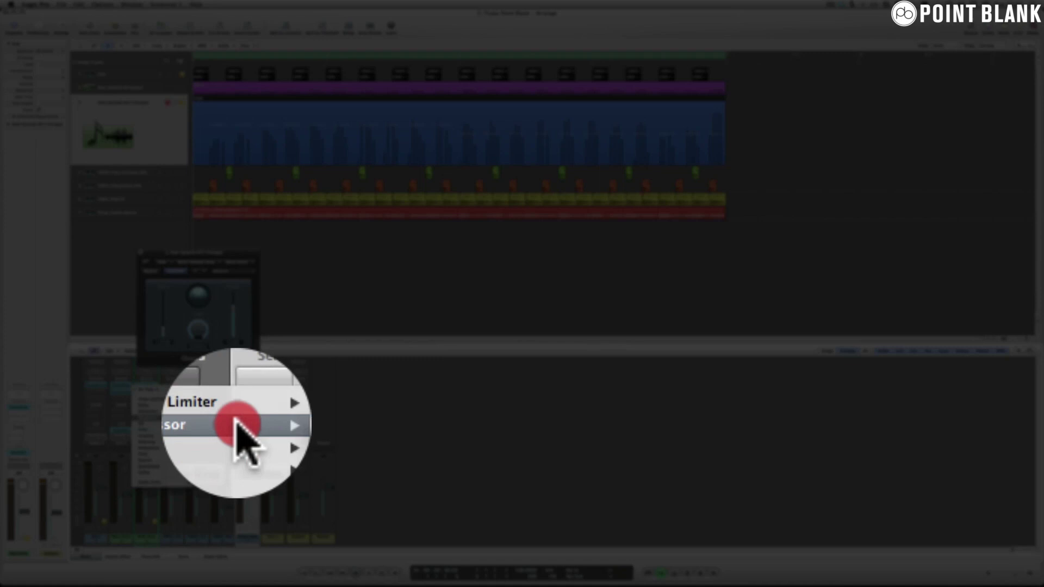
{"action": "left_click", "coordinate": [275, 423]}
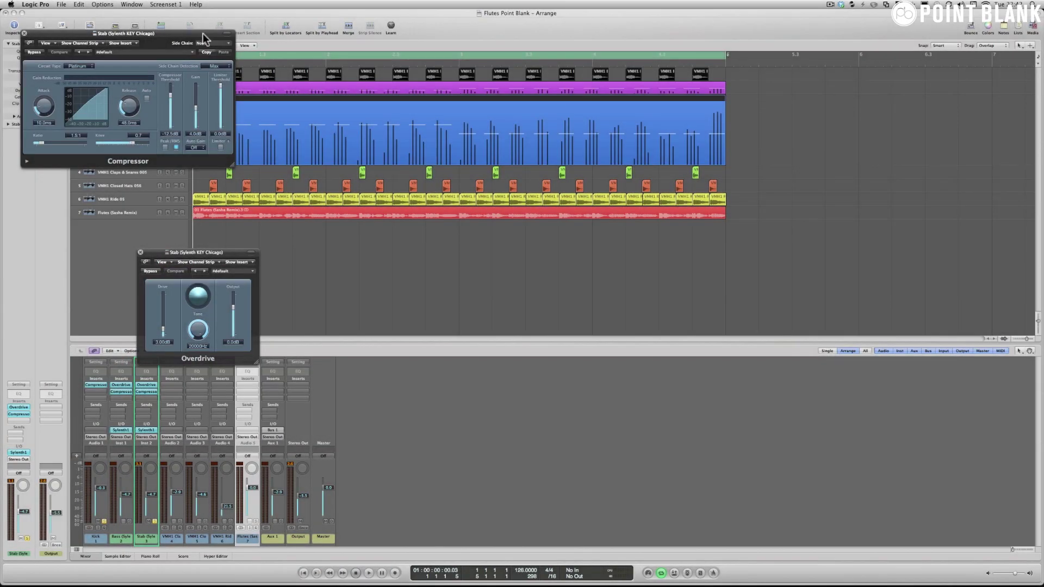
- Key the Stab compressor's side-chain from Audio 1 and bring its gain to about 0 dB
{"action": "left_click_drag", "start_coordinate": [203, 34], "coordinate": [509, 246]}
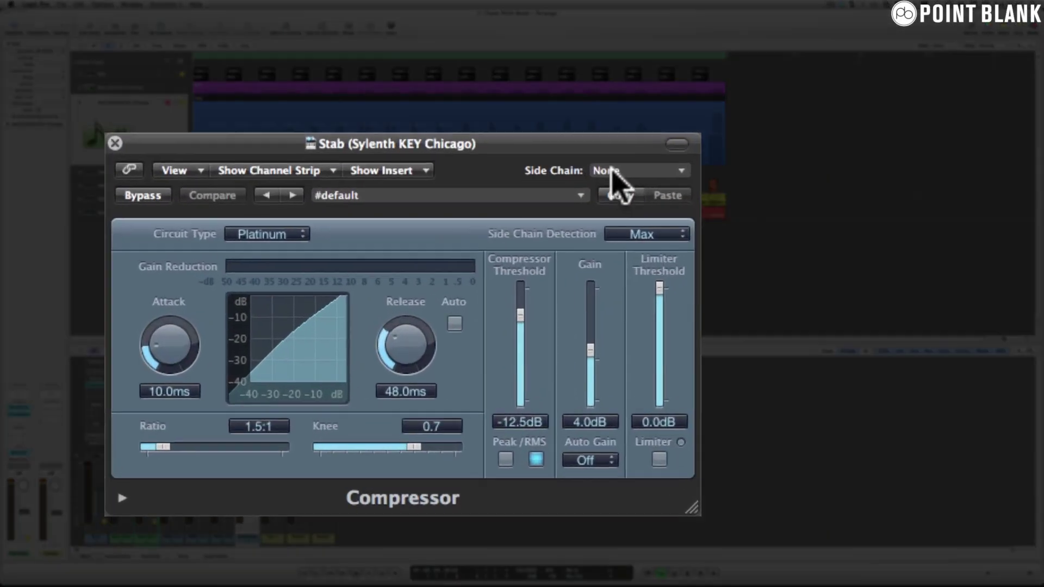
{"action": "left_click", "coordinate": [509, 249]}
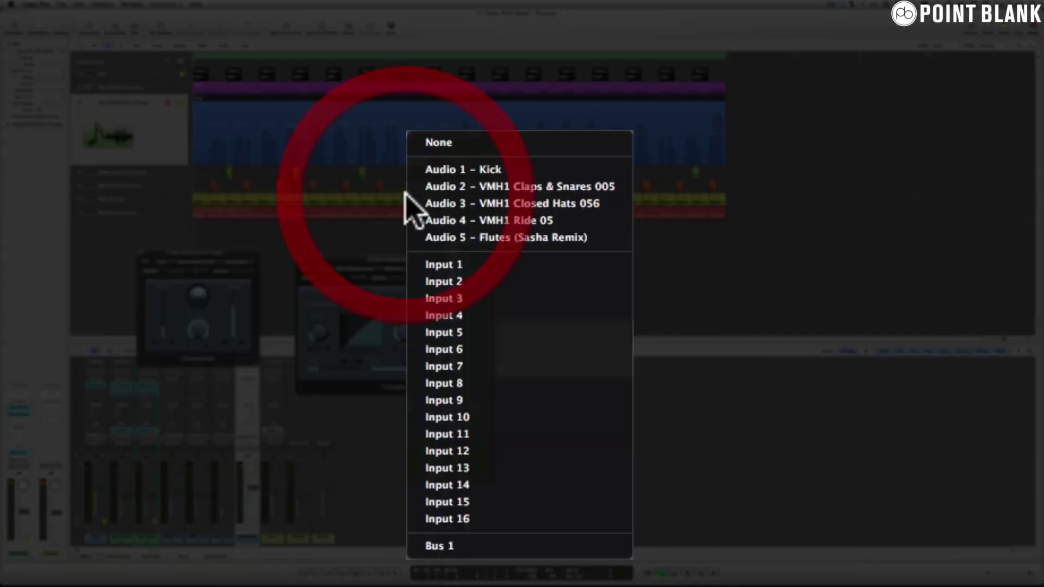
{"action": "left_click", "coordinate": [455, 171]}
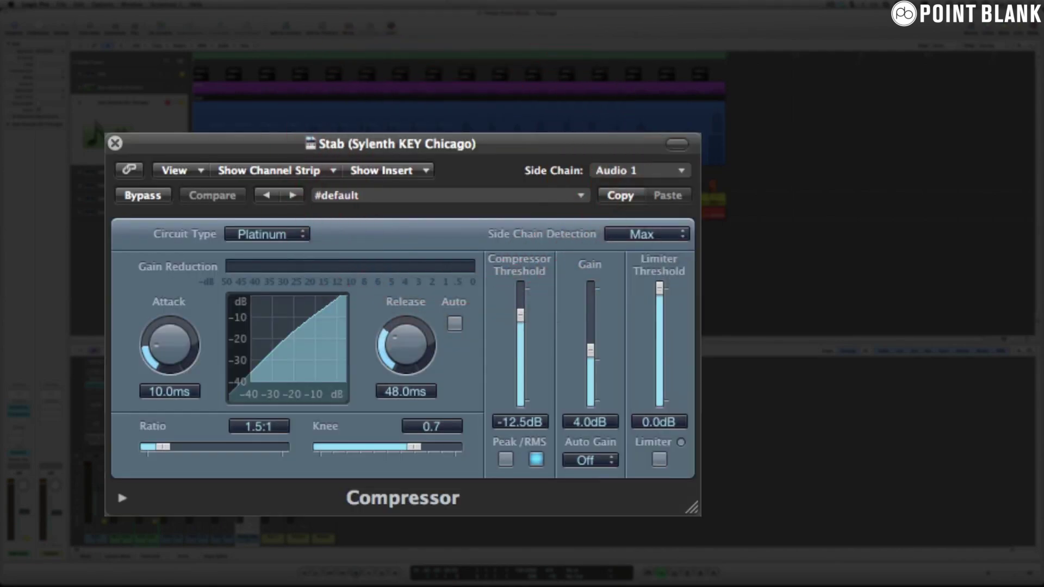
{"action": "left_click", "coordinate": [589, 355]}
{"action": "left_click_drag", "start_coordinate": [588, 354], "coordinate": [590, 359]}
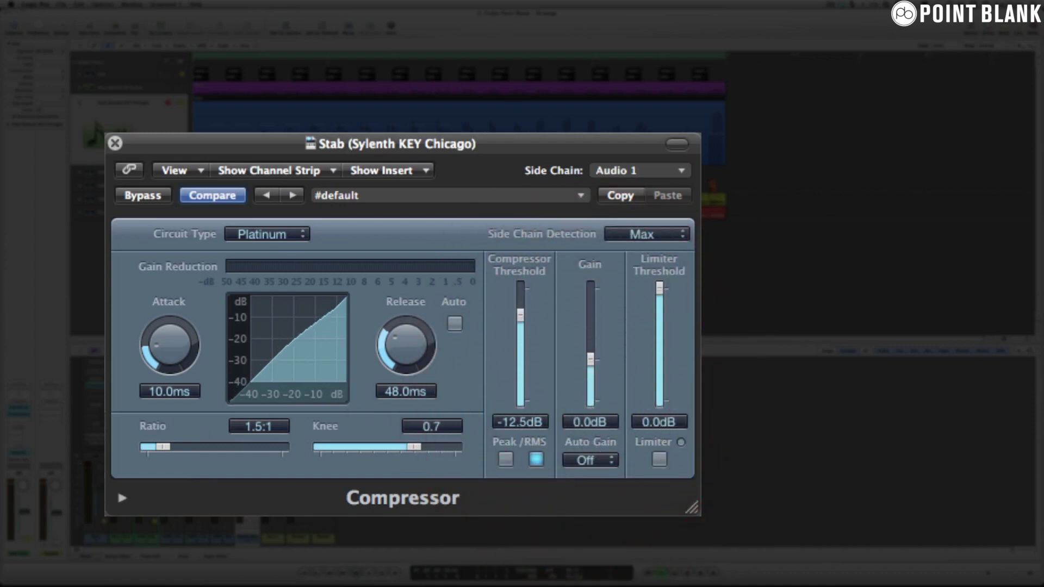
- Set ratio 2.1:1, attack 6.5 ms, release 34.0 ms, threshold -3.0 dB, and Peak detection
{"action": "left_click_drag", "start_coordinate": [163, 448], "coordinate": [177, 447]}
{"action": "left_click_drag", "start_coordinate": [163, 351], "coordinate": [164, 364]}
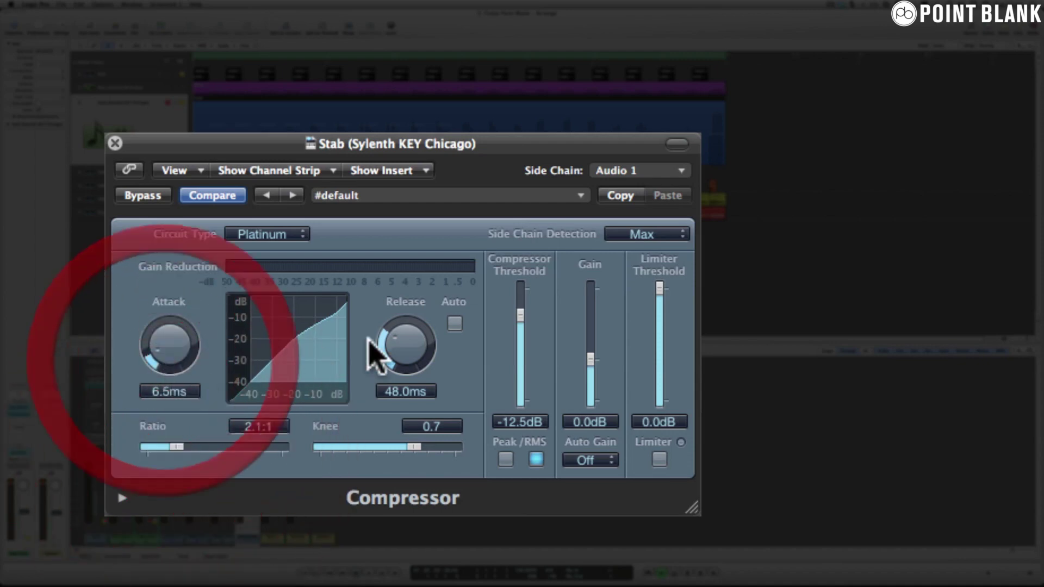
{"action": "left_click", "coordinate": [402, 332]}
{"action": "left_click_drag", "start_coordinate": [402, 332], "coordinate": [405, 348]}
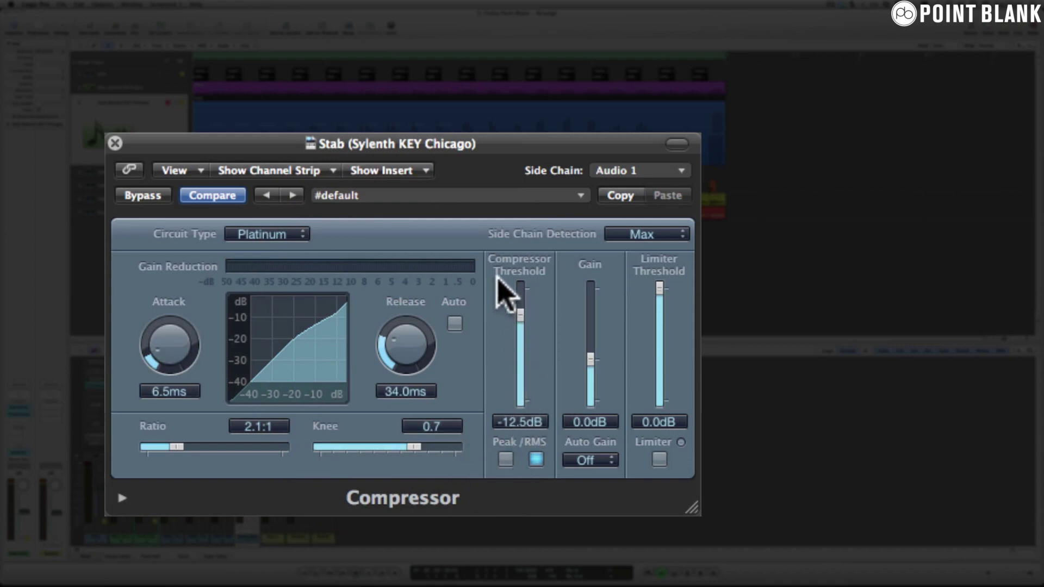
{"action": "left_click", "coordinate": [503, 459]}
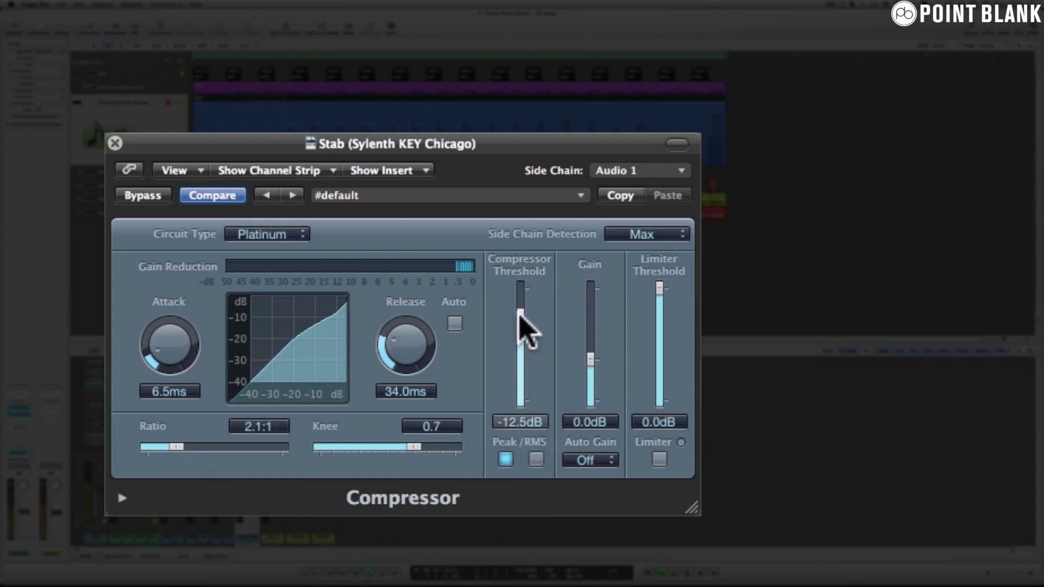
{"action": "left_click_drag", "start_coordinate": [520, 319], "coordinate": [529, 306]}
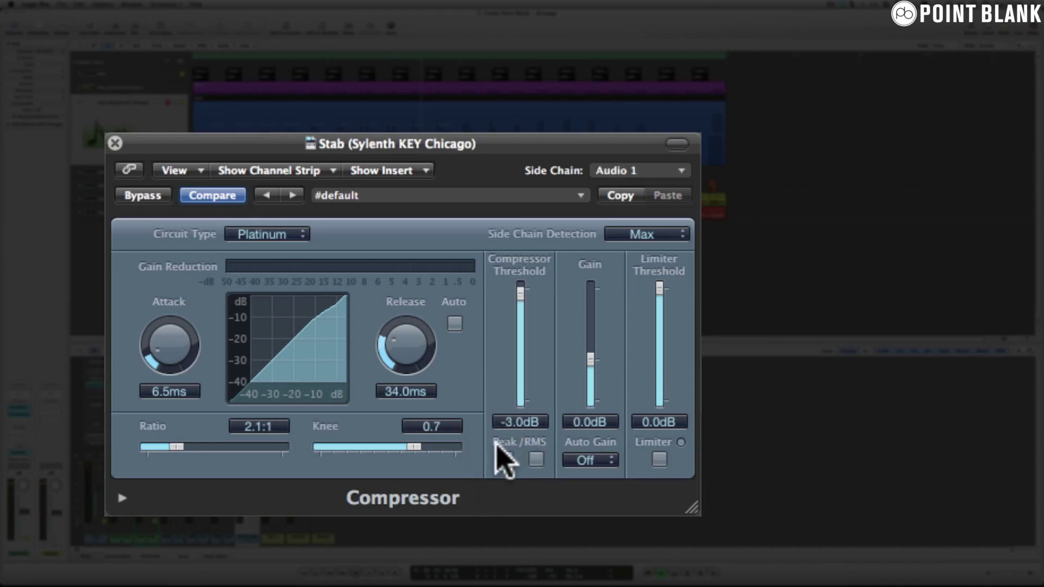
{"action": "left_click", "coordinate": [505, 458]}
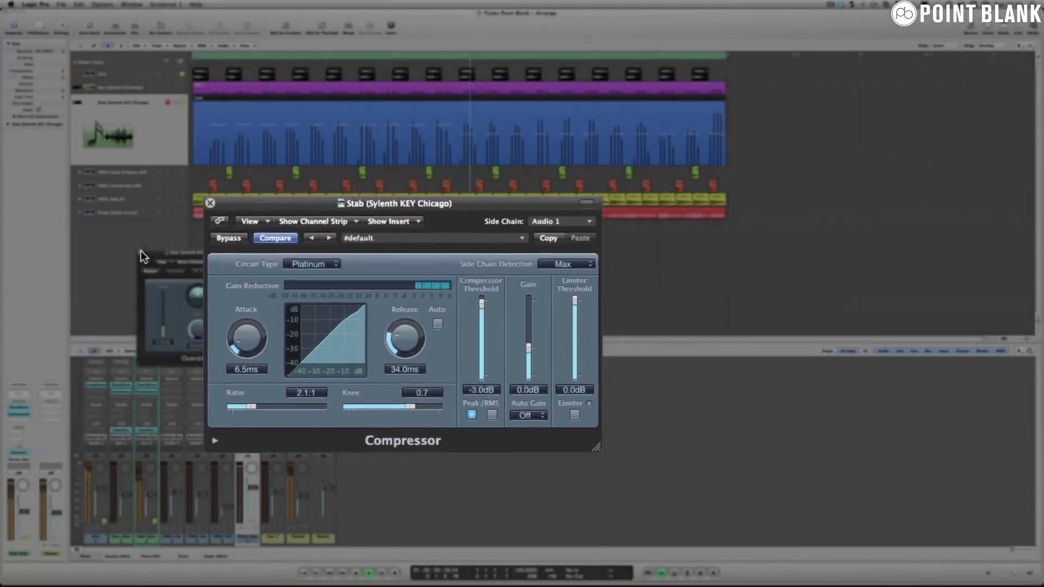
- Close the plug-in windows and route the Stab channel's send to Bus 1
{"action": "left_click", "coordinate": [140, 252]}
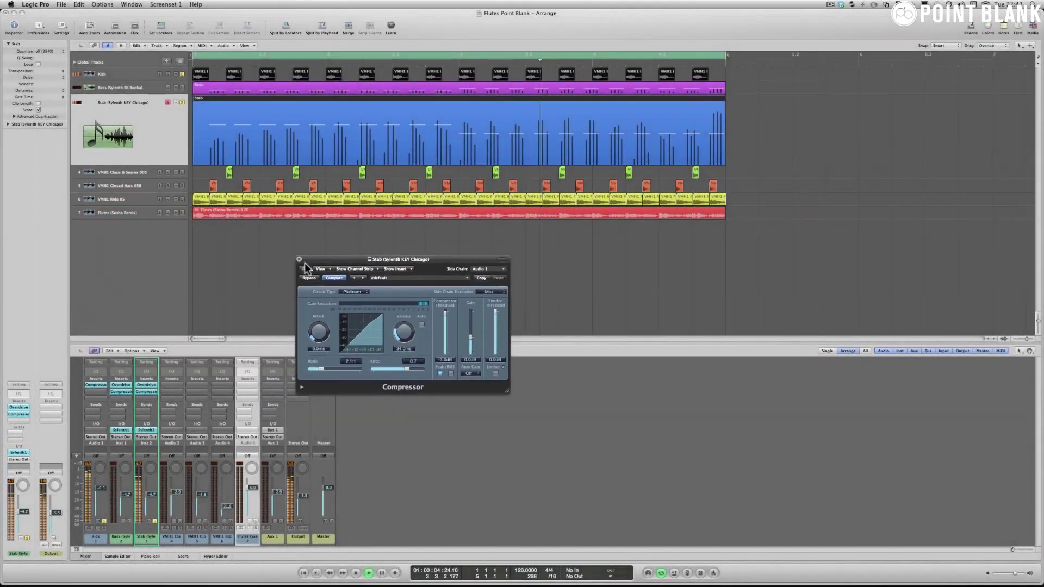
{"action": "left_click", "coordinate": [299, 263]}
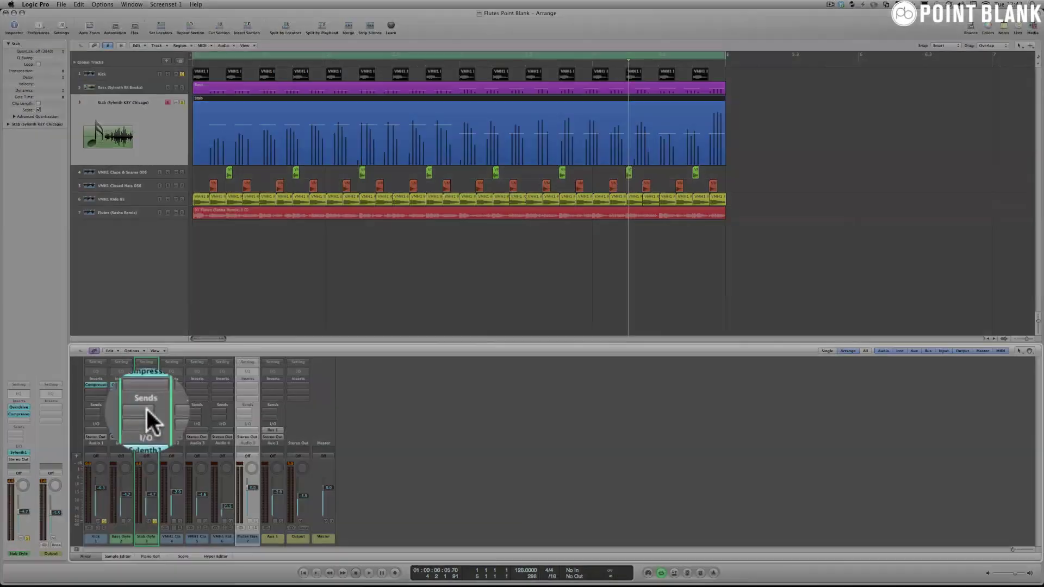
{"action": "left_click", "coordinate": [147, 418]}
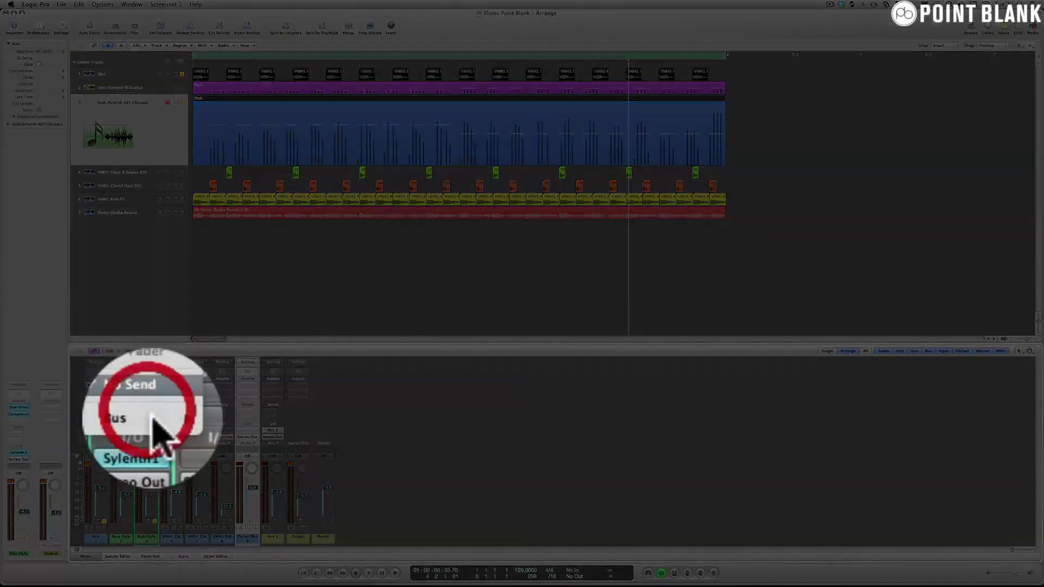
{"action": "mouse_move", "coordinate": [149, 419]}
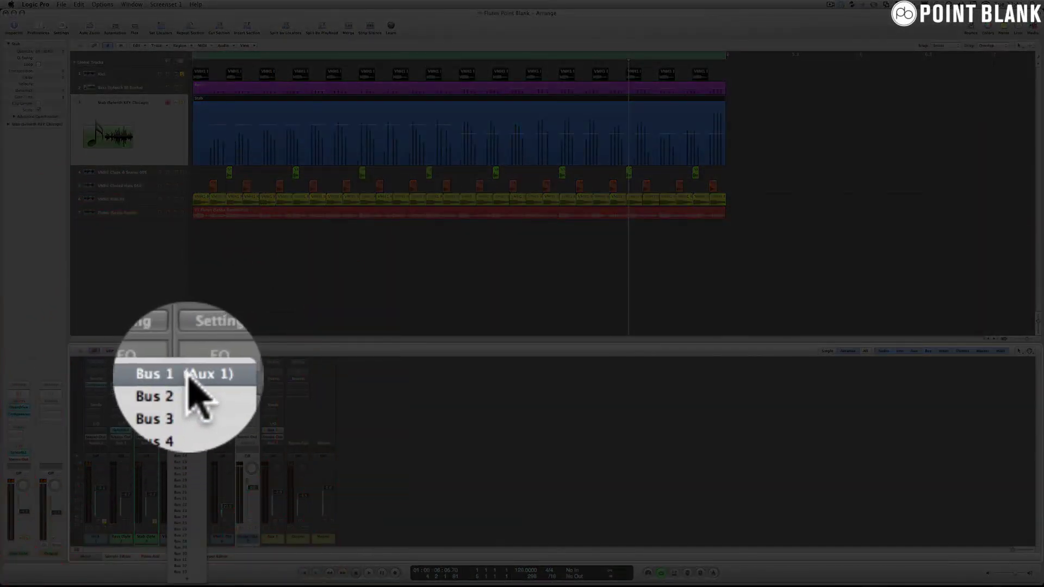
{"action": "left_click", "coordinate": [190, 362]}
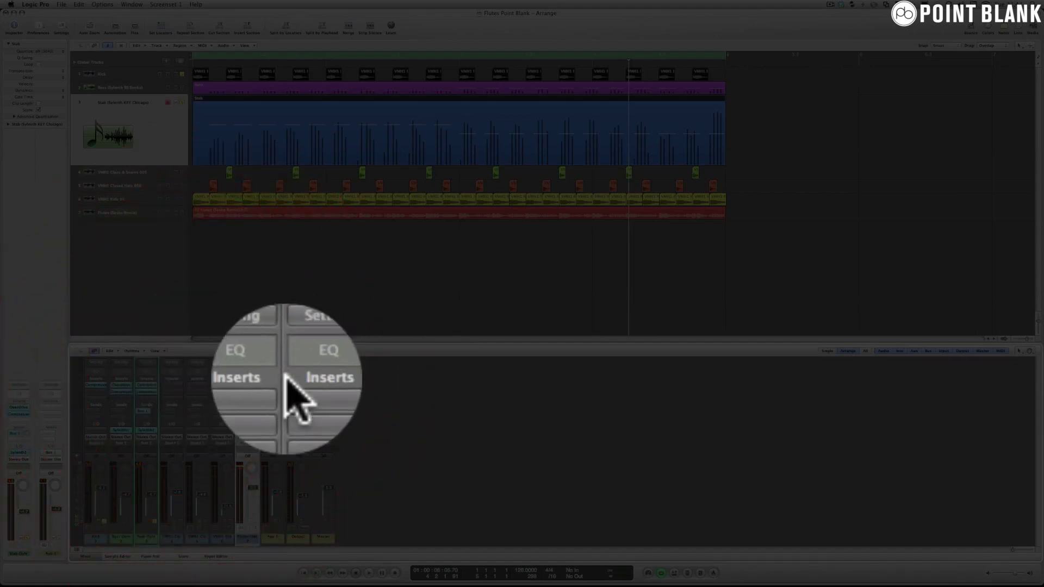
- Insert a stereo Space Designer reverb on Aux 1 and adjust its wet level
{"action": "left_click", "coordinate": [270, 383]}
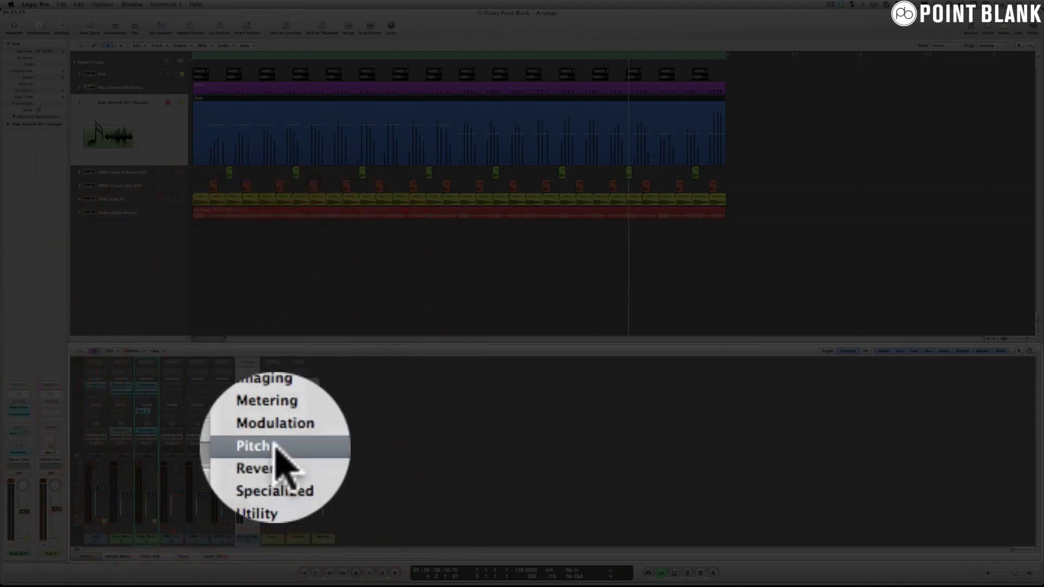
{"action": "mouse_move", "coordinate": [289, 454]}
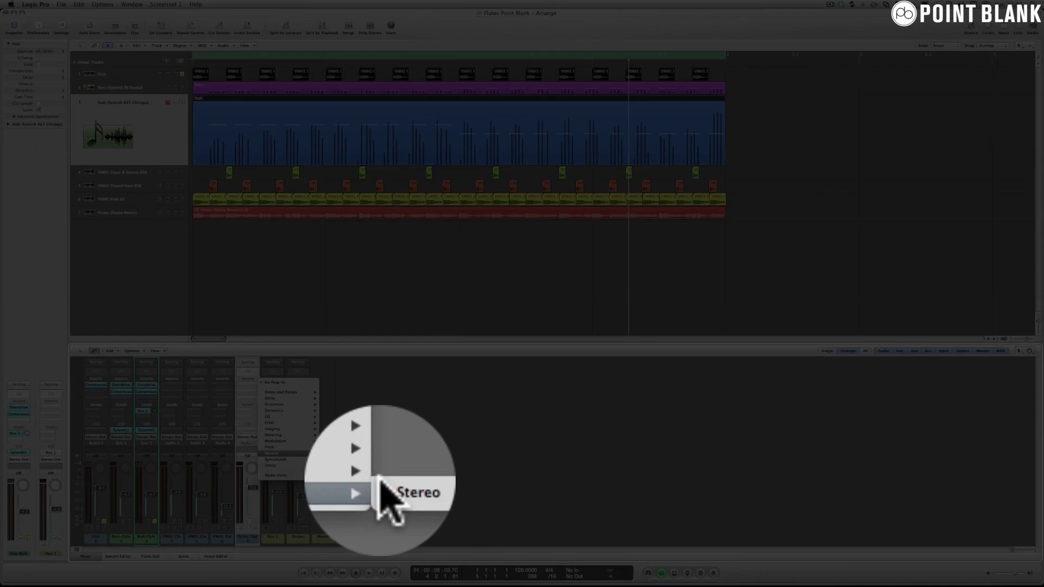
{"action": "left_click", "coordinate": [384, 482]}
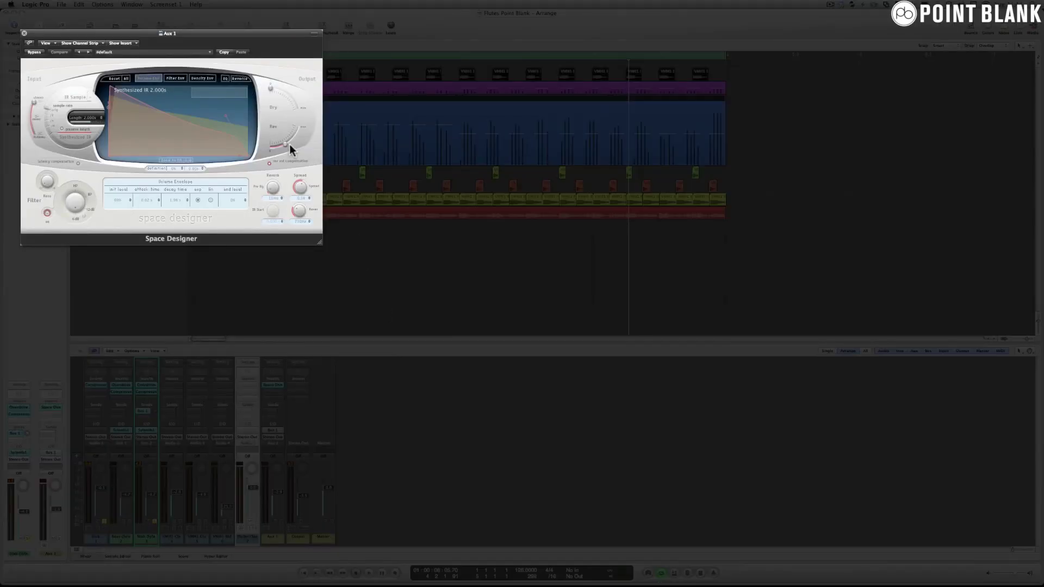
{"action": "left_click_drag", "start_coordinate": [277, 146], "coordinate": [292, 145]}
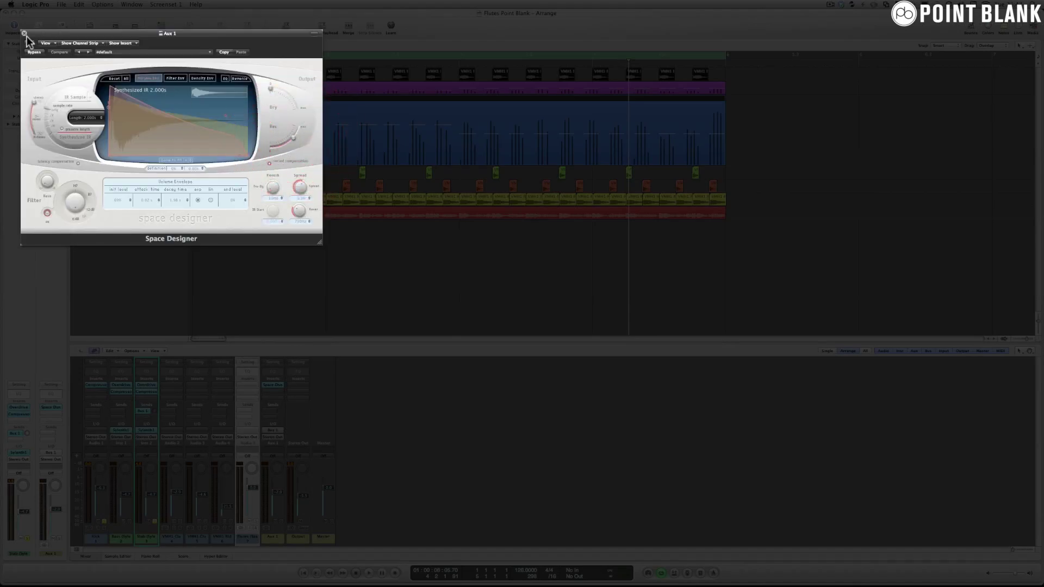
{"action": "left_click", "coordinate": [25, 33]}
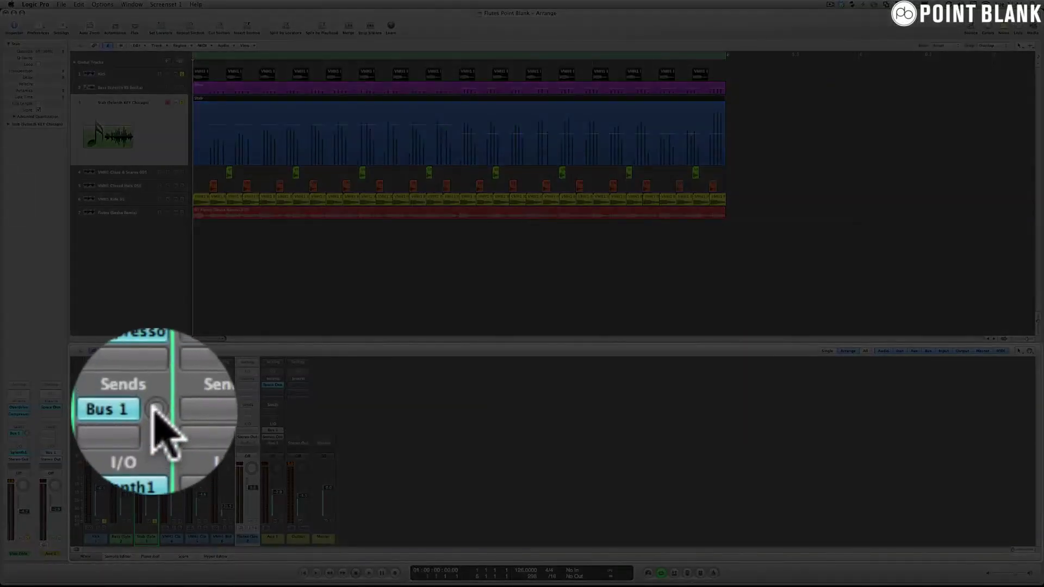
- Raise the Stab's Bus 1 send, solo Aux 1, and start playback to hear the reverb
{"action": "left_click", "coordinate": [154, 411]}
{"action": "left_click_drag", "start_coordinate": [156, 411], "coordinate": [158, 329]}
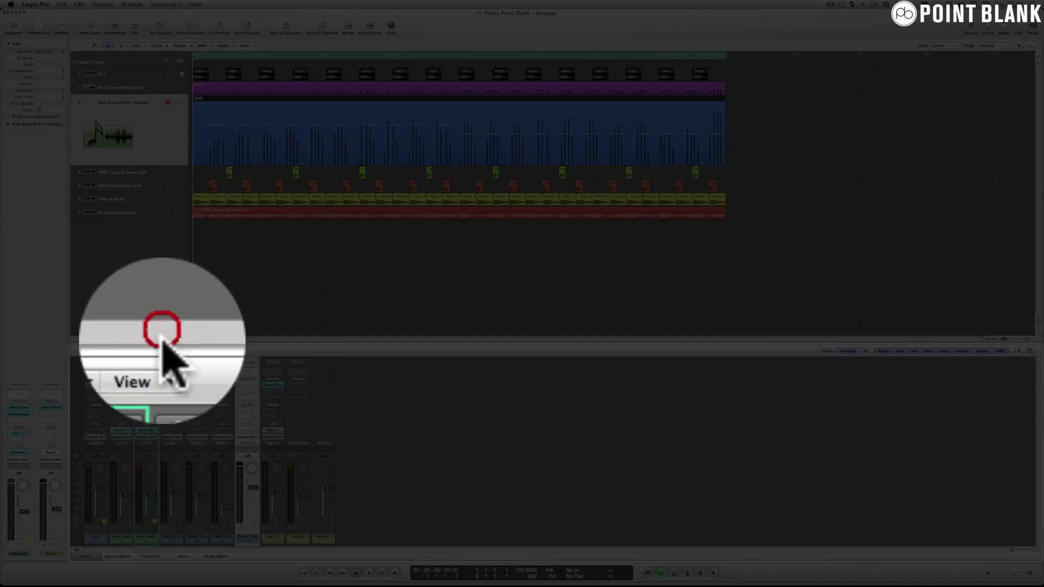
{"action": "mouse_move", "coordinate": [156, 412]}
{"action": "left_mouse_down"}
{"action": "mouse_move", "coordinate": [156, 392]}
{"action": "mouse_move", "coordinate": [152, 415]}
{"action": "left_mouse_up"}
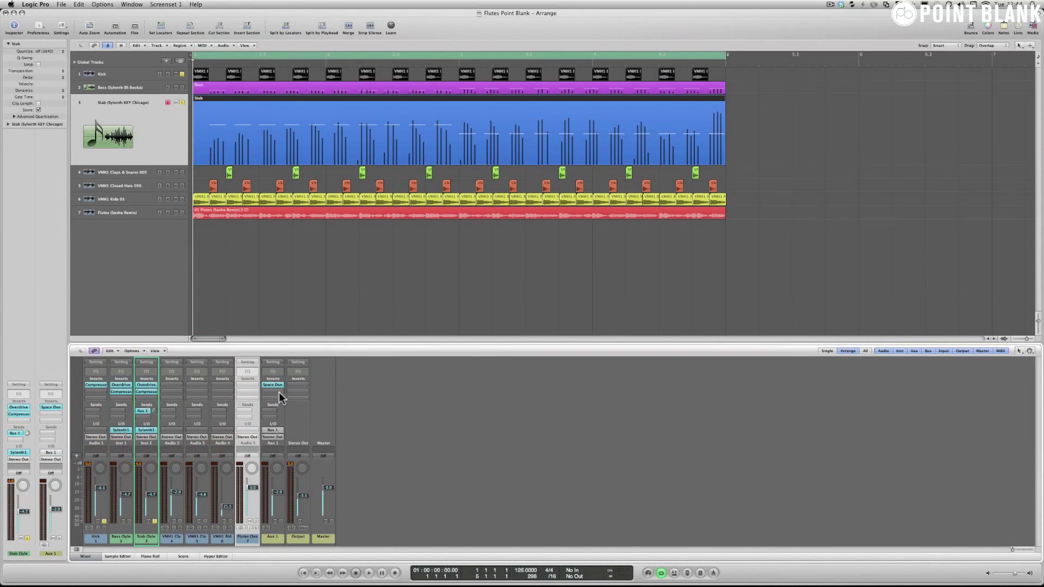
{"action": "left_click", "coordinate": [280, 521]}
{"action": "key", "text": "space"}
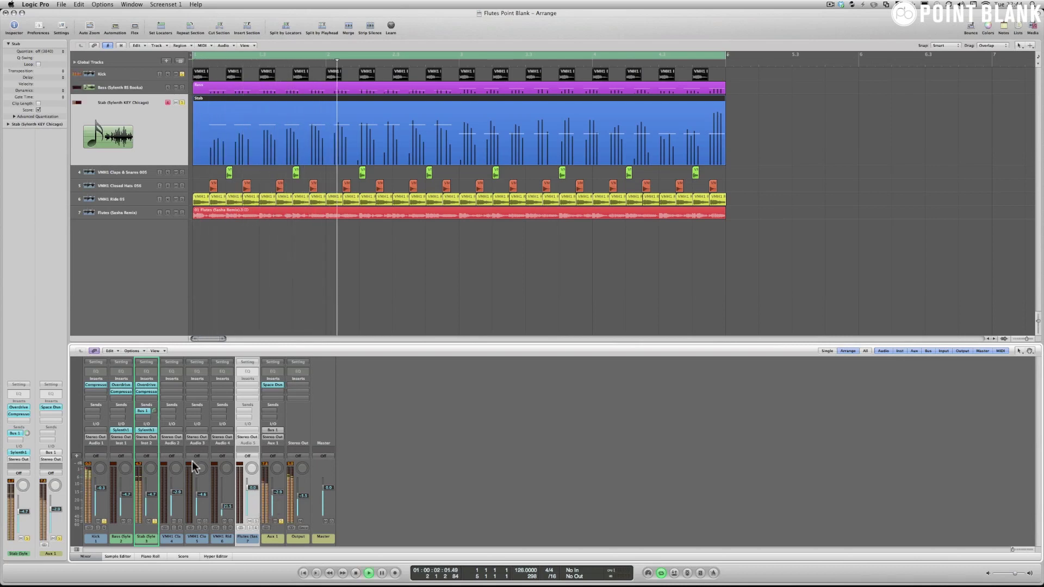
- Set the Aux 1 fader to -8.4, Stab to -5.3, and the Stab's send to -4.2
{"action": "left_click_drag", "start_coordinate": [278, 492], "coordinate": [273, 504]}
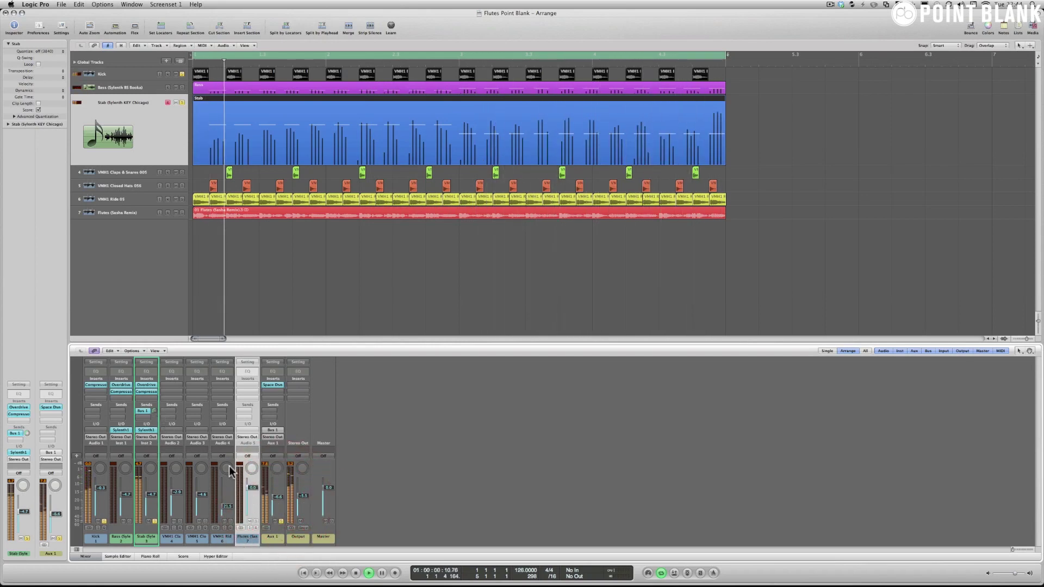
{"action": "left_click_drag", "start_coordinate": [277, 496], "coordinate": [278, 499]}
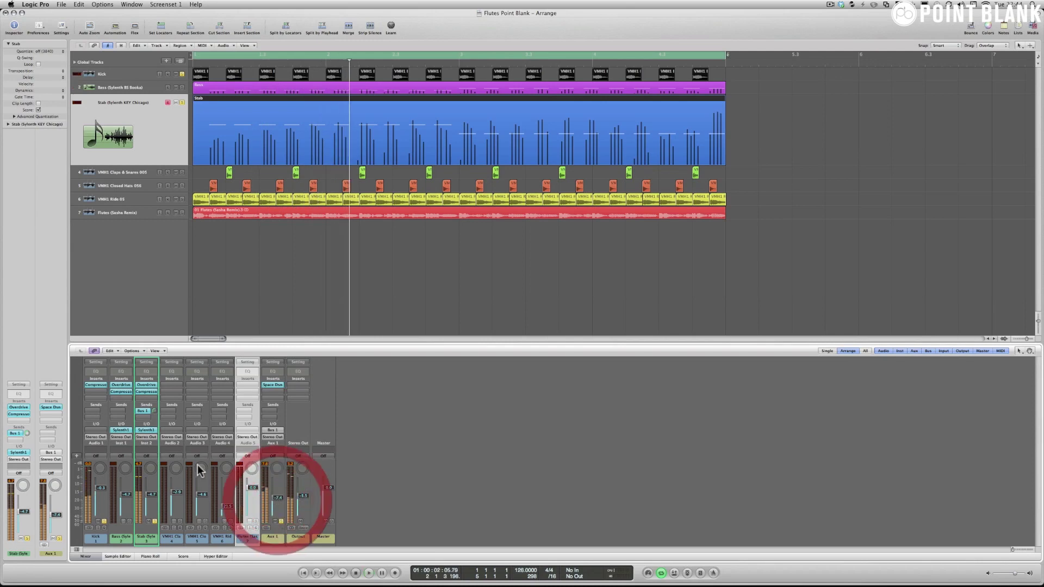
{"action": "left_click_drag", "start_coordinate": [155, 499], "coordinate": [154, 502]}
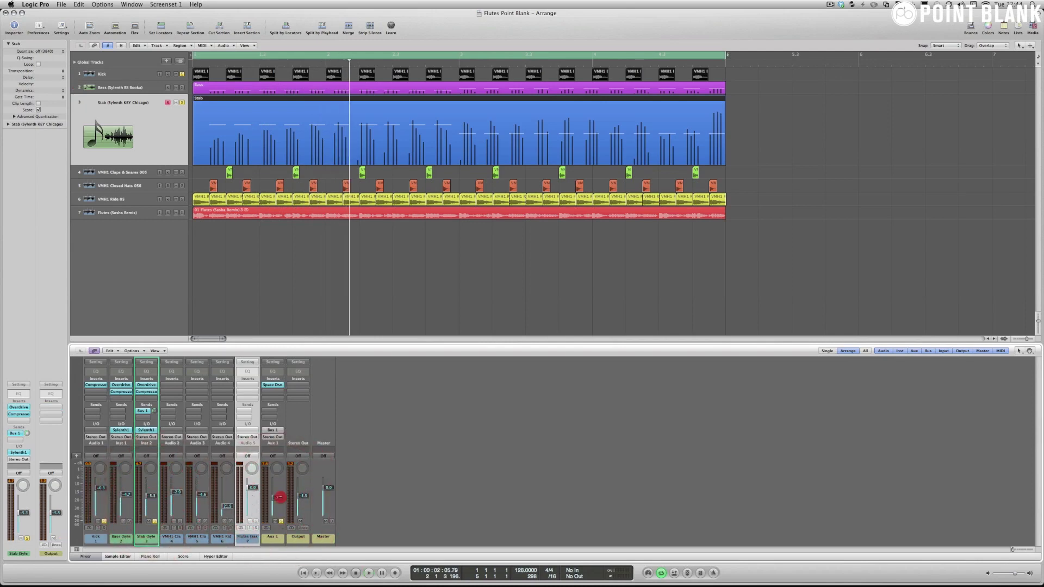
{"action": "left_click_drag", "start_coordinate": [267, 499], "coordinate": [267, 500]}
{"action": "left_click_drag", "start_coordinate": [156, 411], "coordinate": [157, 421]}
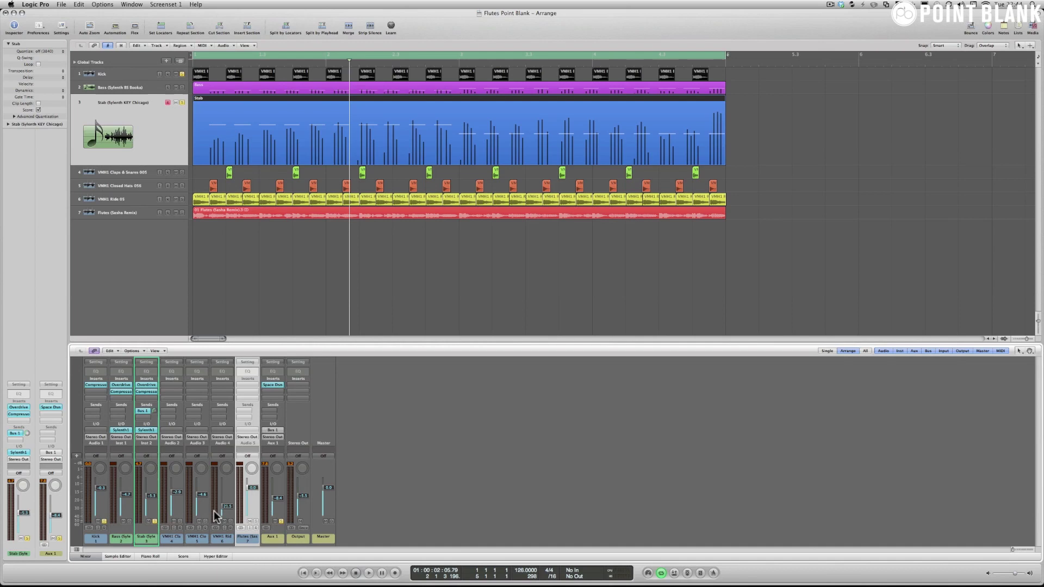
- Unsolo Aux 1, mute the Flutes track, and play the project from the start, then stop
{"action": "left_click", "coordinate": [281, 521]}
{"action": "left_click", "coordinate": [248, 522]}
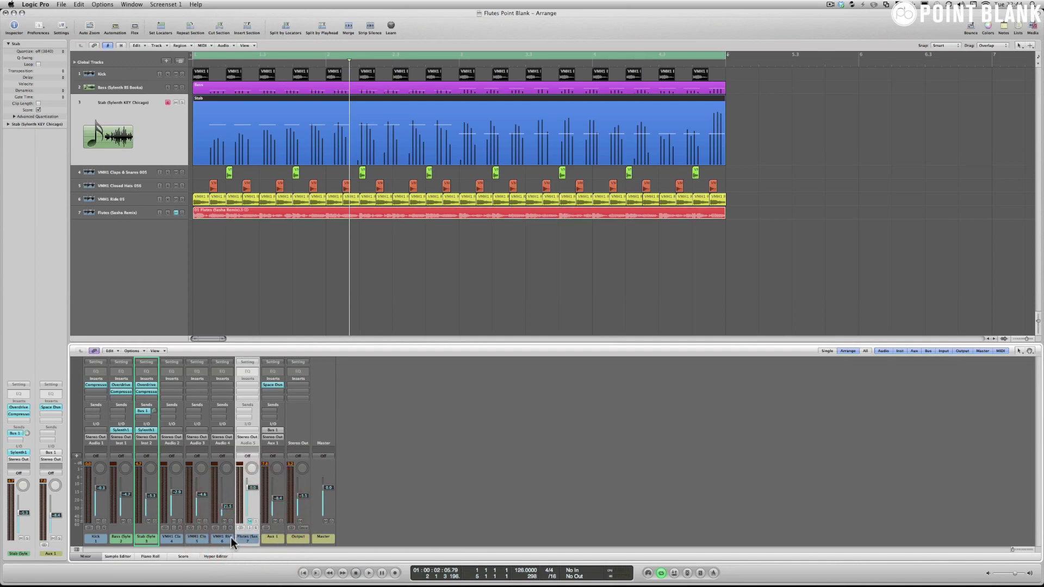
{"action": "key", "text": "Return"}
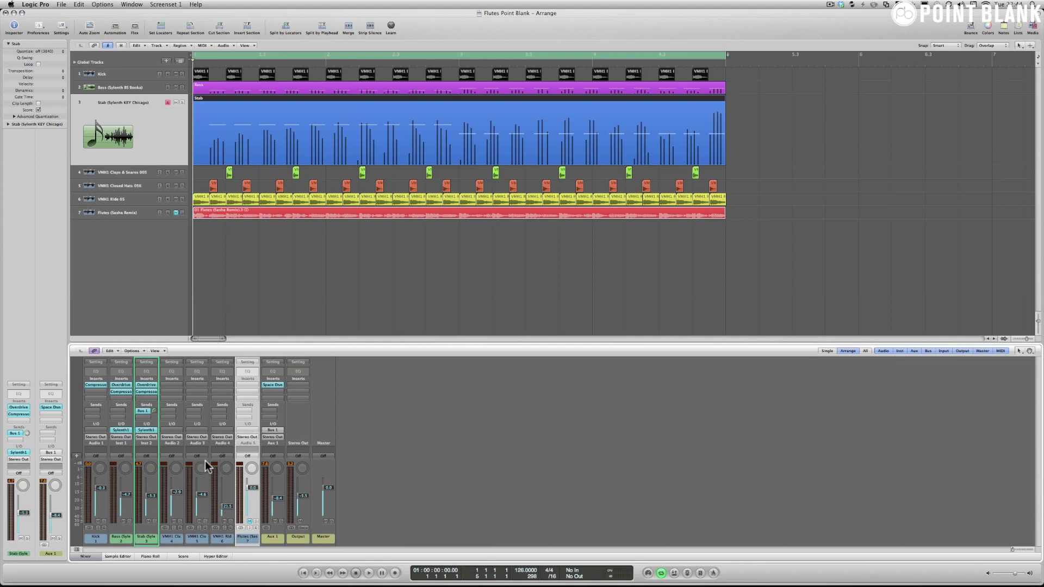
{"action": "key", "text": "space"}
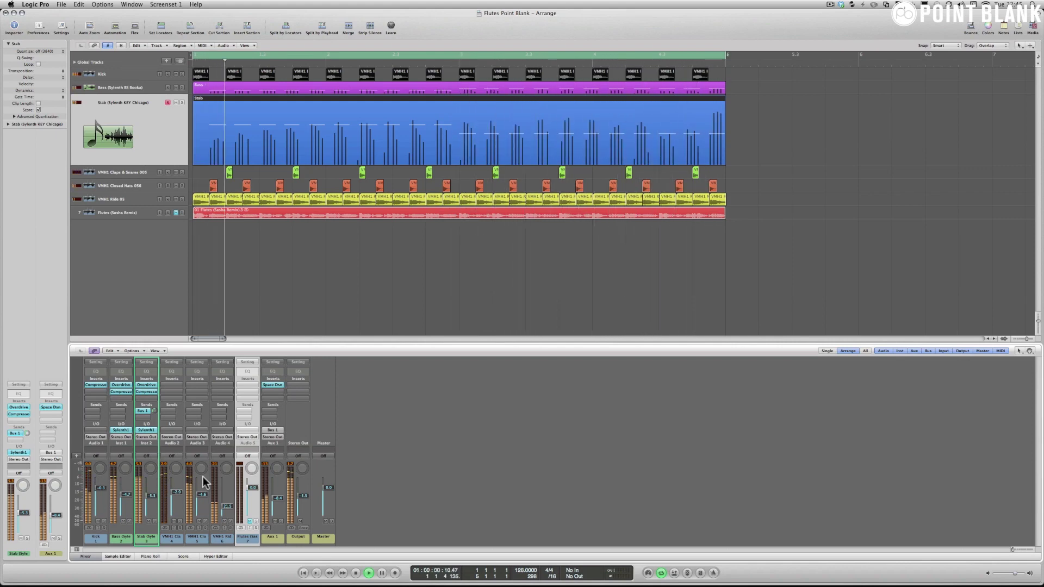
{"action": "key", "text": "space"}
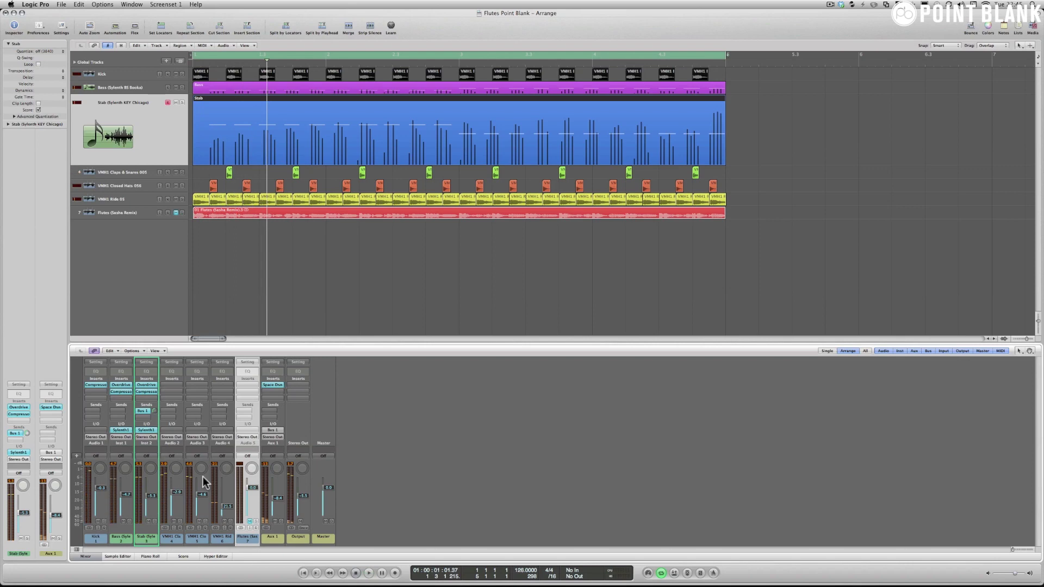